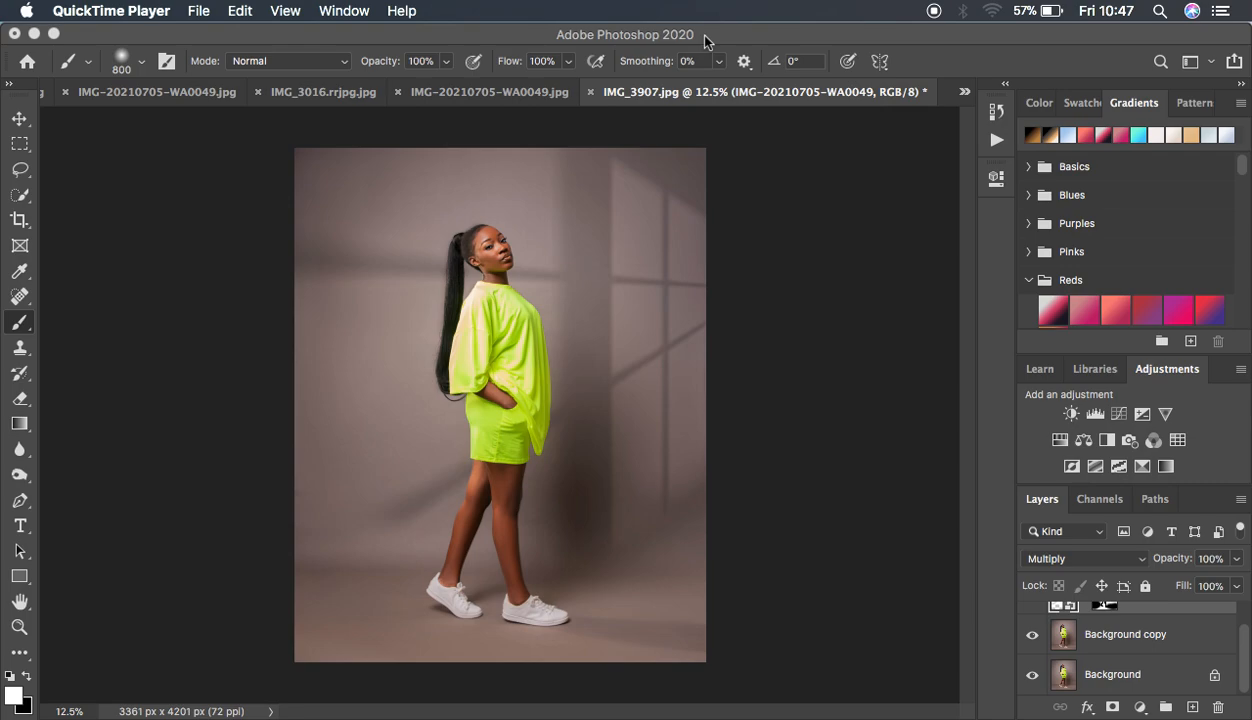
Step: Compare the photo with and without the window-shadow effect by toggling every layer above Background
{"action": "left_click", "coordinate": [1033, 679]}
{"action": "left_click", "coordinate": [1033, 679]}
{"action": "left_click", "coordinate": [1033, 679]}
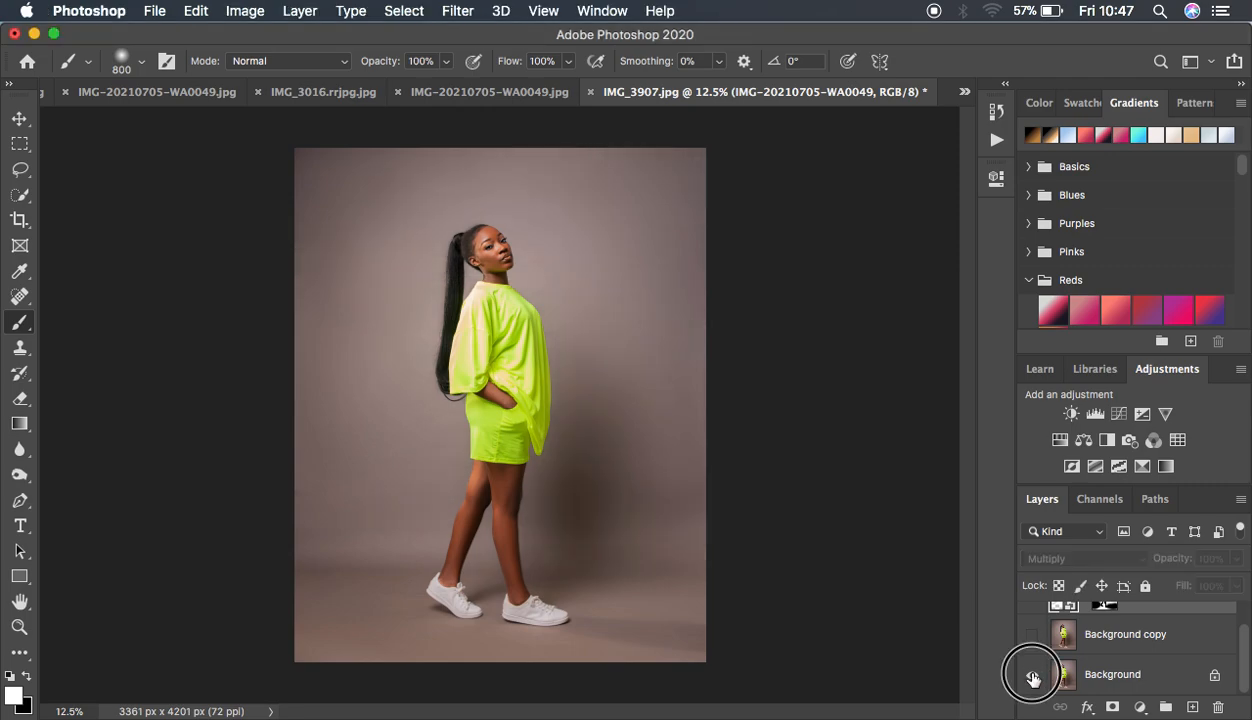
{"action": "left_click", "coordinate": [1033, 679]}
{"action": "left_click", "coordinate": [1033, 679]}
{"action": "left_click", "coordinate": [1033, 679]}
{"action": "left_click", "coordinate": [1033, 679]}
{"action": "left_click", "coordinate": [1033, 679]}
{"action": "left_click", "coordinate": [1033, 679]}
{"action": "left_click", "coordinate": [1033, 679]}
{"action": "left_click", "coordinate": [1033, 679]}
{"action": "left_click", "coordinate": [1033, 679]}
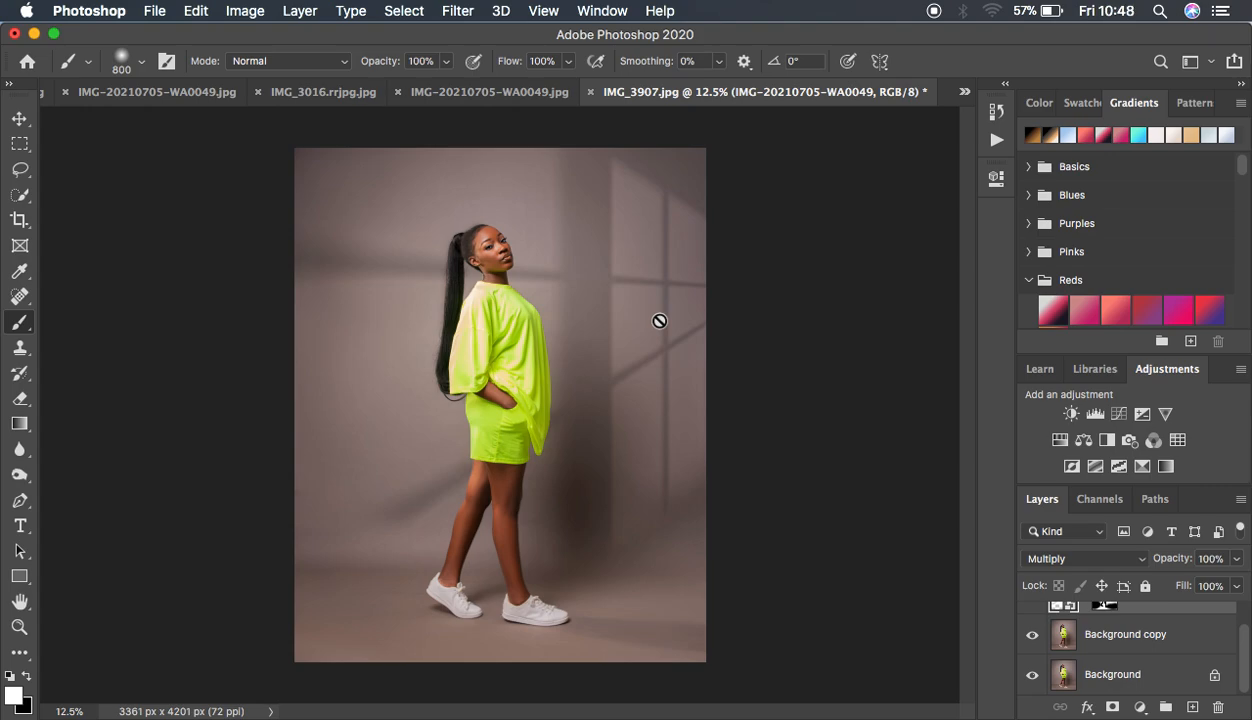
Step: Delete the window-shadow layer and the Background copy layer, and duplicate the Background layer
{"action": "left_click", "coordinate": [1188, 636]}
{"action": "scroll", "coordinate": [1188, 637], "scroll_direction": "up", "scroll_amount": 1}
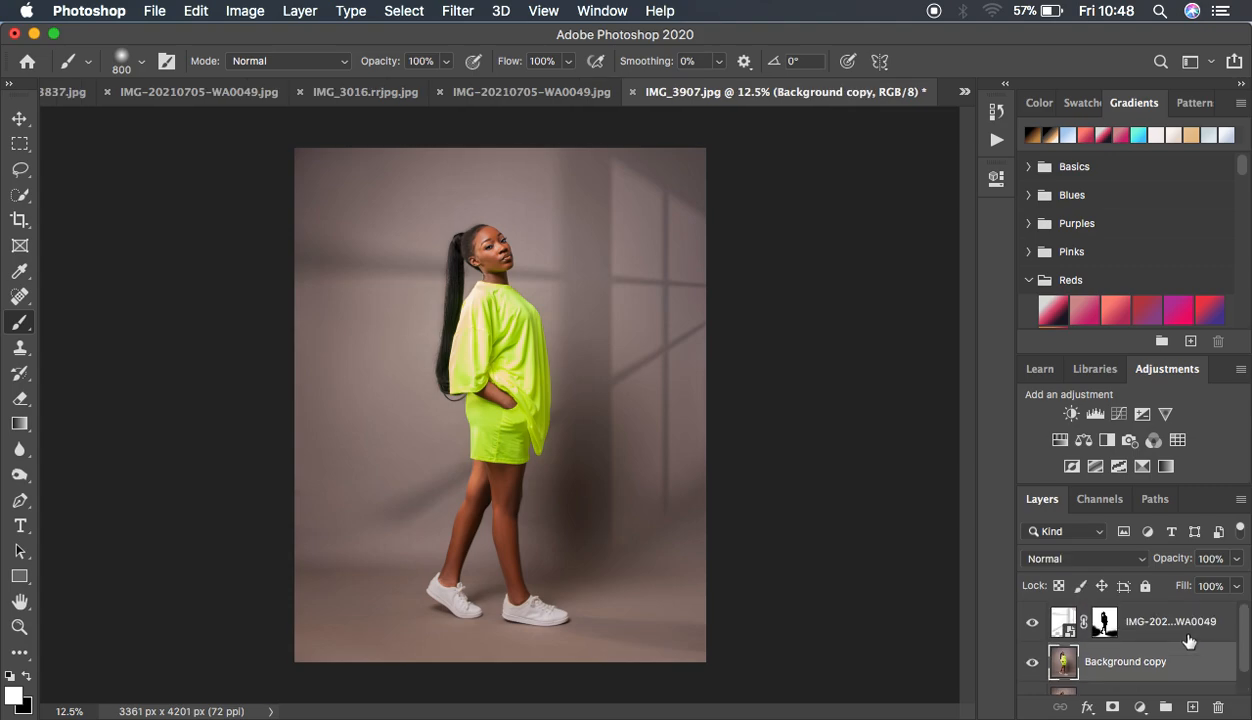
{"action": "left_click", "coordinate": [1192, 628], "text": "shift"}
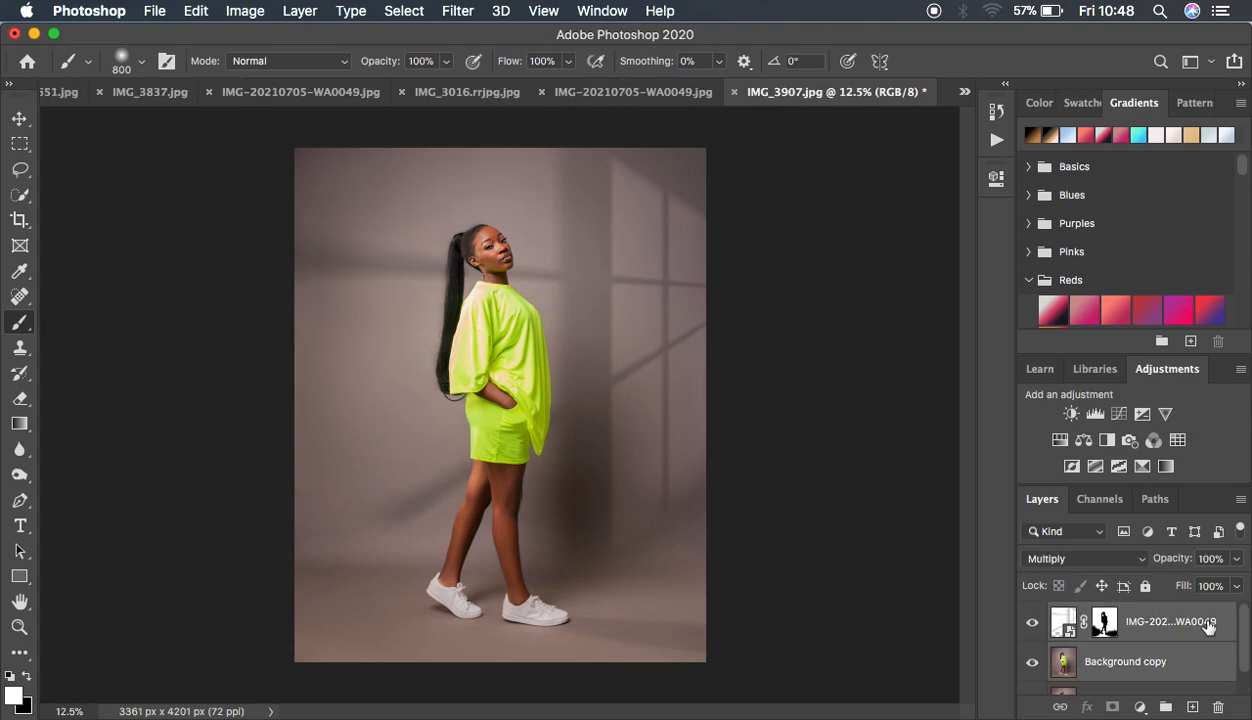
{"action": "left_click_drag", "start_coordinate": [1198, 640], "coordinate": [1219, 709]}
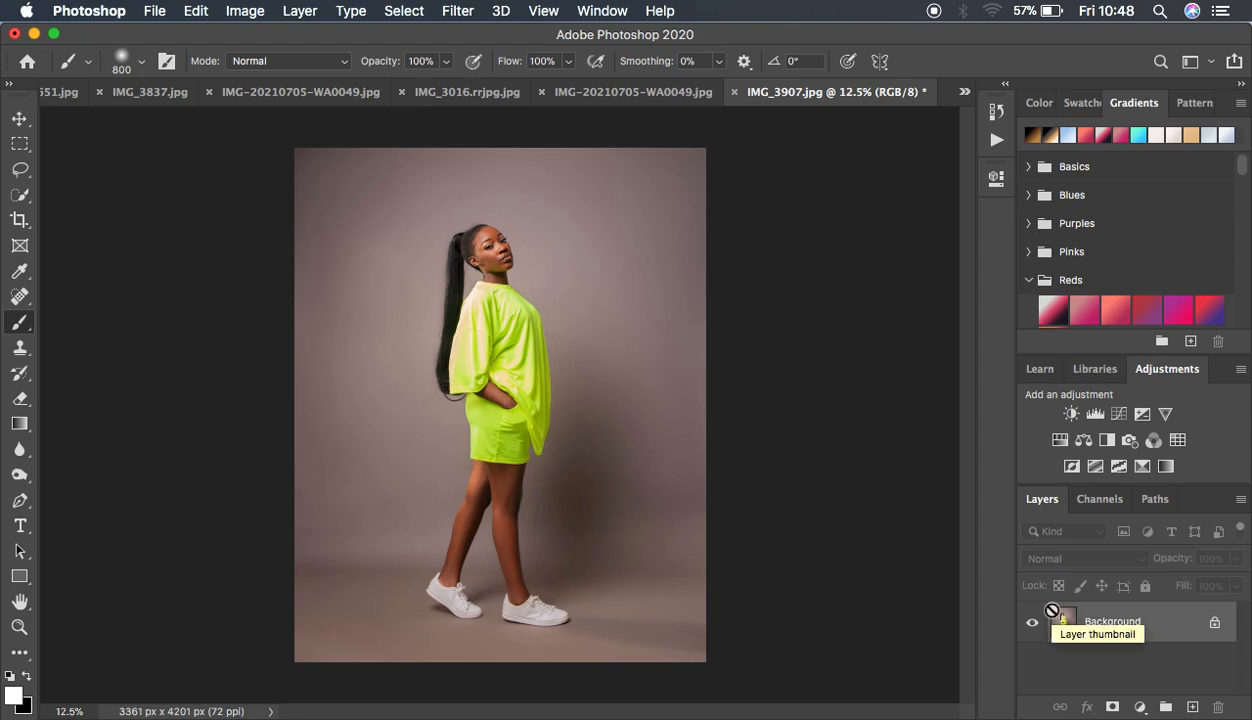
{"action": "key", "text": "super+j"}
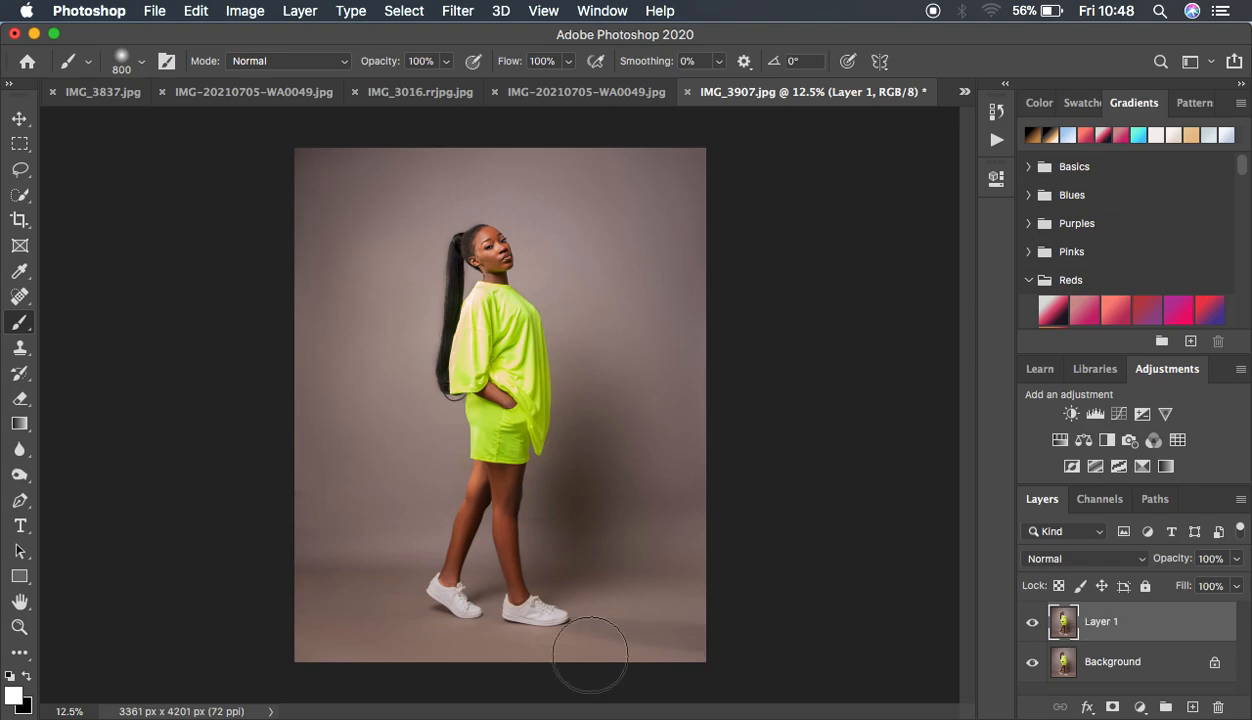
Step: Place IMG-20210705-WA0049.jpg from the snoot effect folder into the photo and enlarge it to about 1352%
{"action": "left_click", "coordinate": [30, 716]}
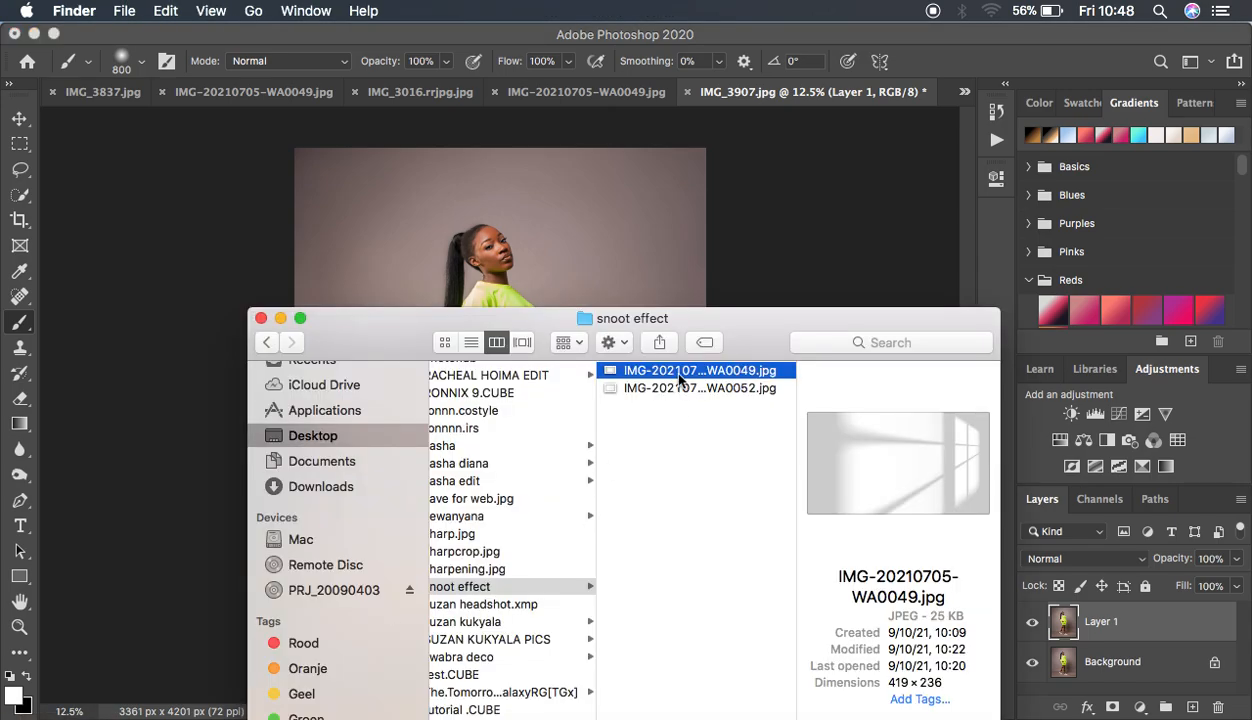
{"action": "left_click_drag", "start_coordinate": [679, 376], "coordinate": [519, 228]}
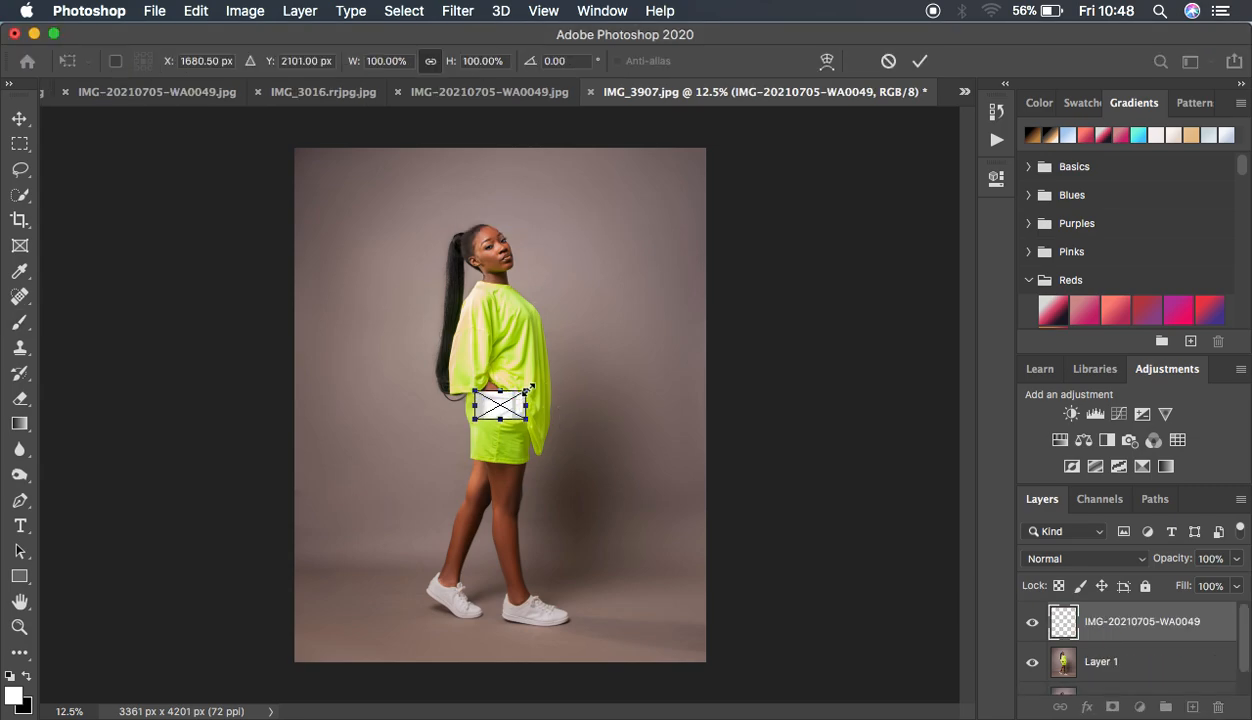
{"action": "left_click_drag", "start_coordinate": [529, 388], "coordinate": [740, 208]}
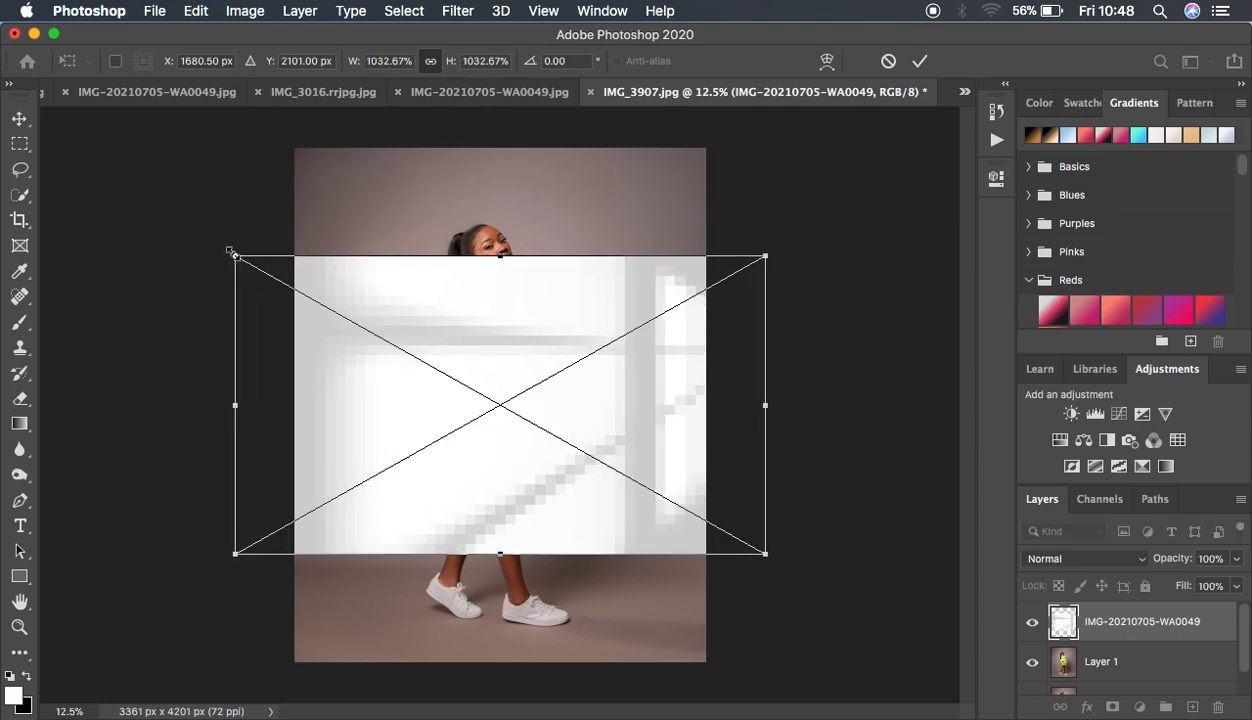
{"action": "left_click_drag", "start_coordinate": [234, 254], "coordinate": [135, 233]}
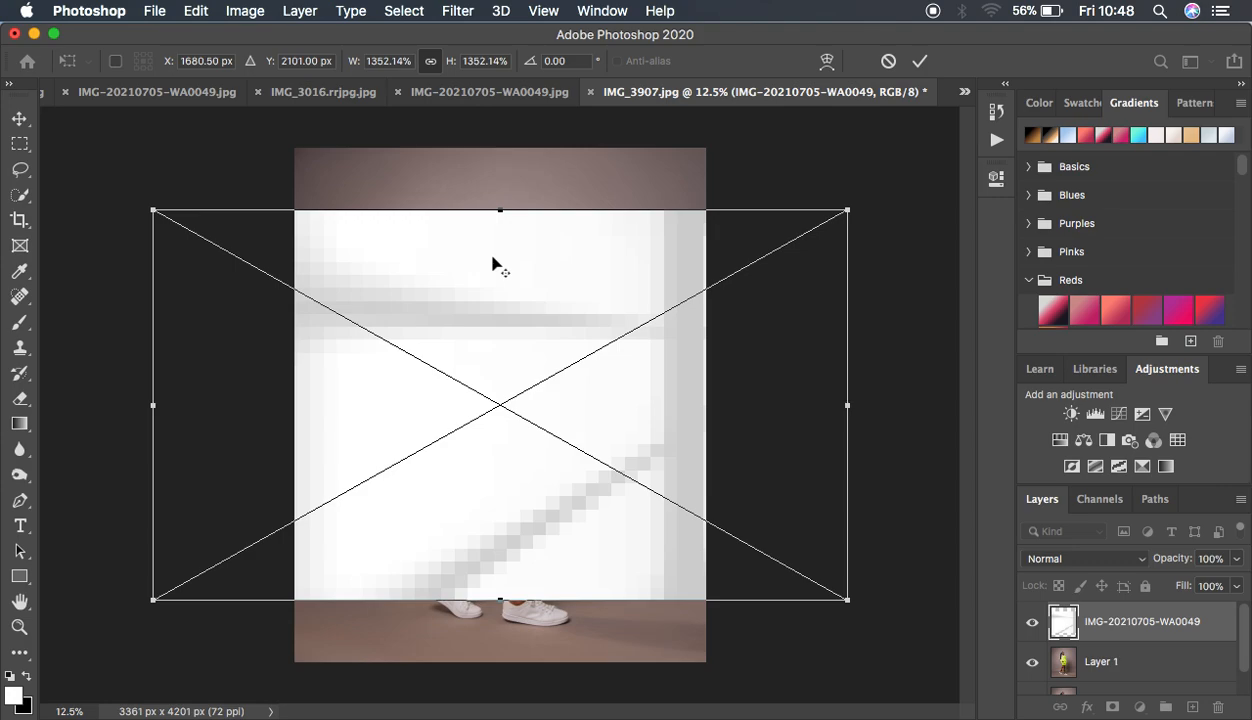
Step: Position the placed window-shadow image over the wall above the floor and enlarge it to about 1542%
{"action": "left_click_drag", "start_coordinate": [492, 262], "coordinate": [388, 179]}
{"action": "left_click", "coordinate": [484, 254]}
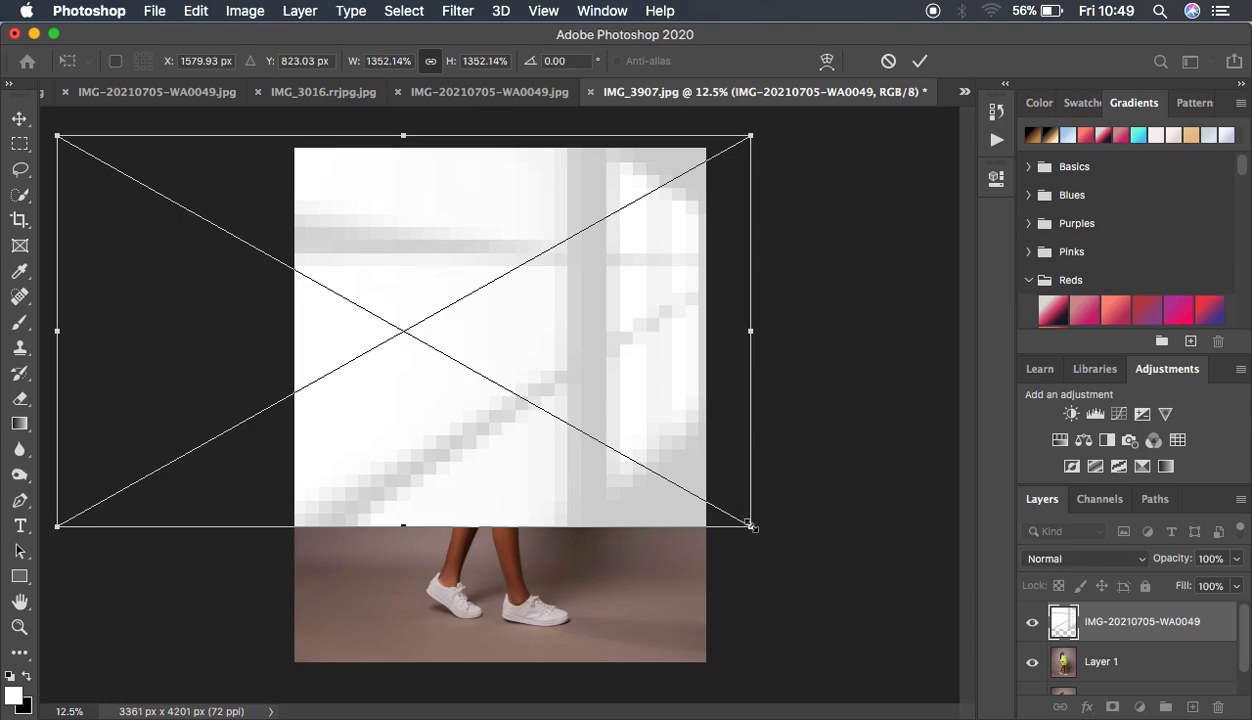
{"action": "left_click_drag", "start_coordinate": [752, 527], "coordinate": [787, 565]}
{"action": "mouse_move", "coordinate": [637, 368]}
{"action": "left_mouse_down"}
{"action": "mouse_move", "coordinate": [579, 363]}
{"action": "mouse_move", "coordinate": [612, 367]}
{"action": "left_mouse_up"}
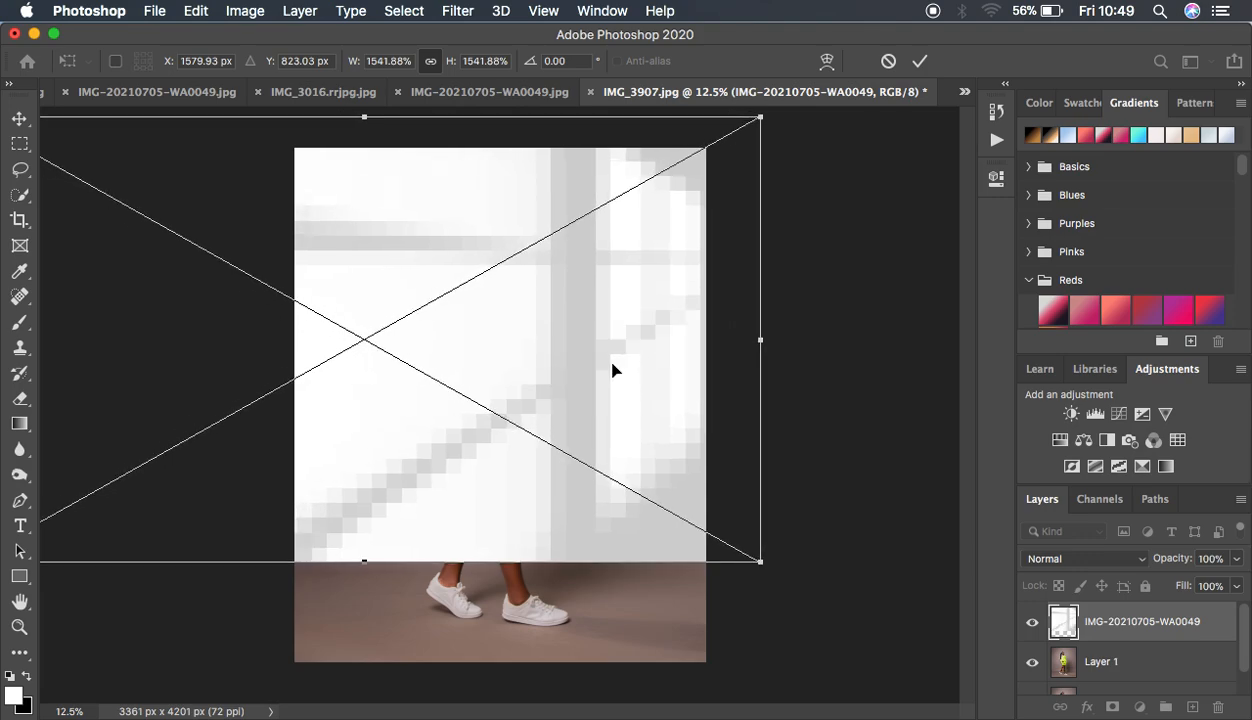
{"action": "key", "text": "Return"}
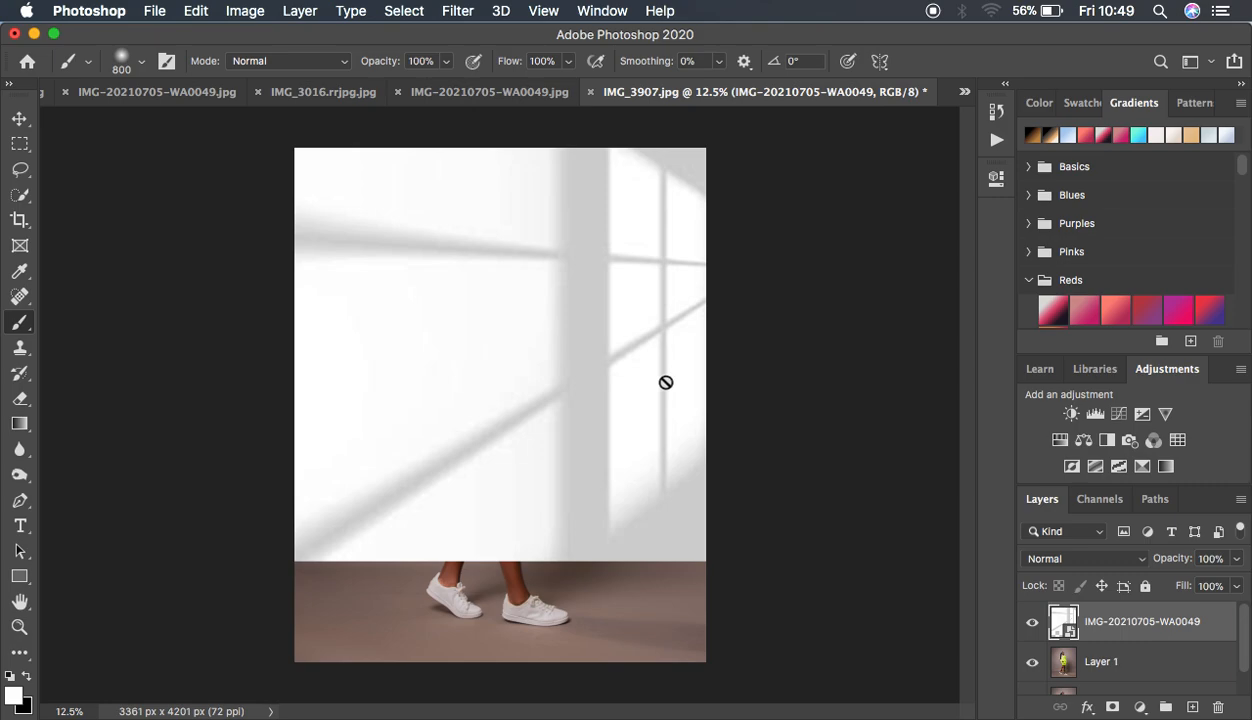
Step: Hide the window-shadow layer and select the woman on Layer 1 using Select Subject
{"action": "left_click", "coordinate": [1032, 626]}
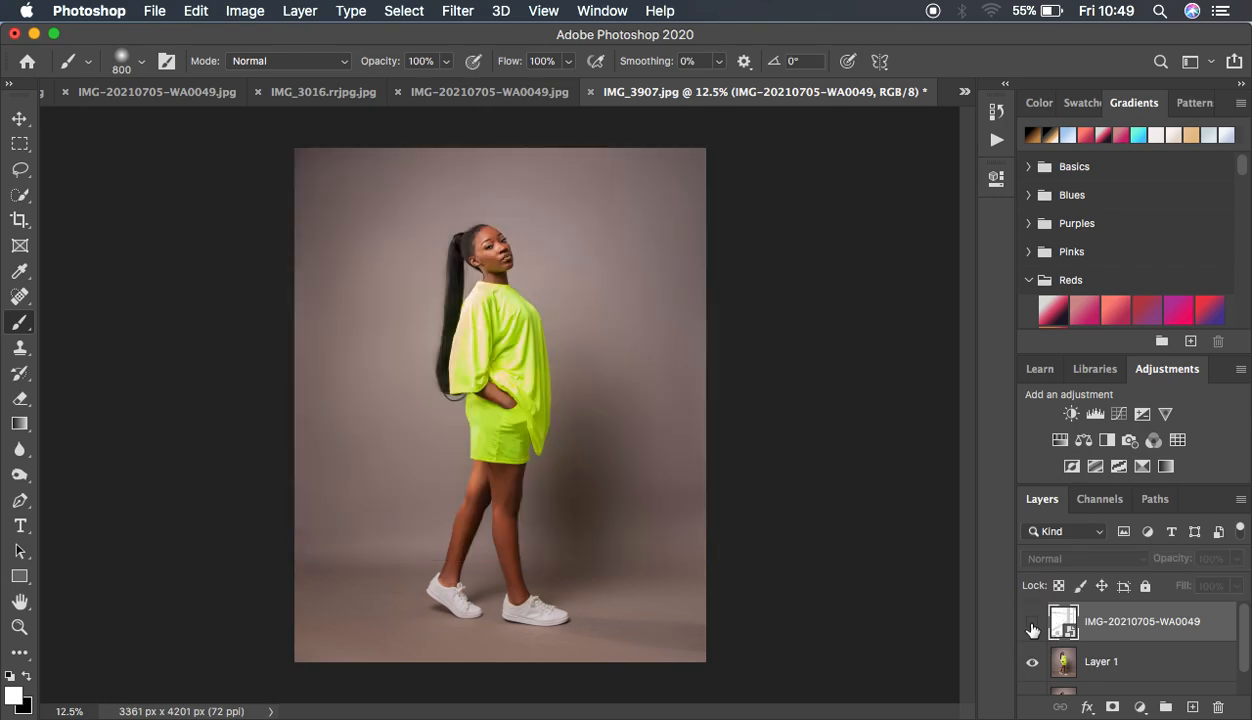
{"action": "left_click", "coordinate": [1103, 662]}
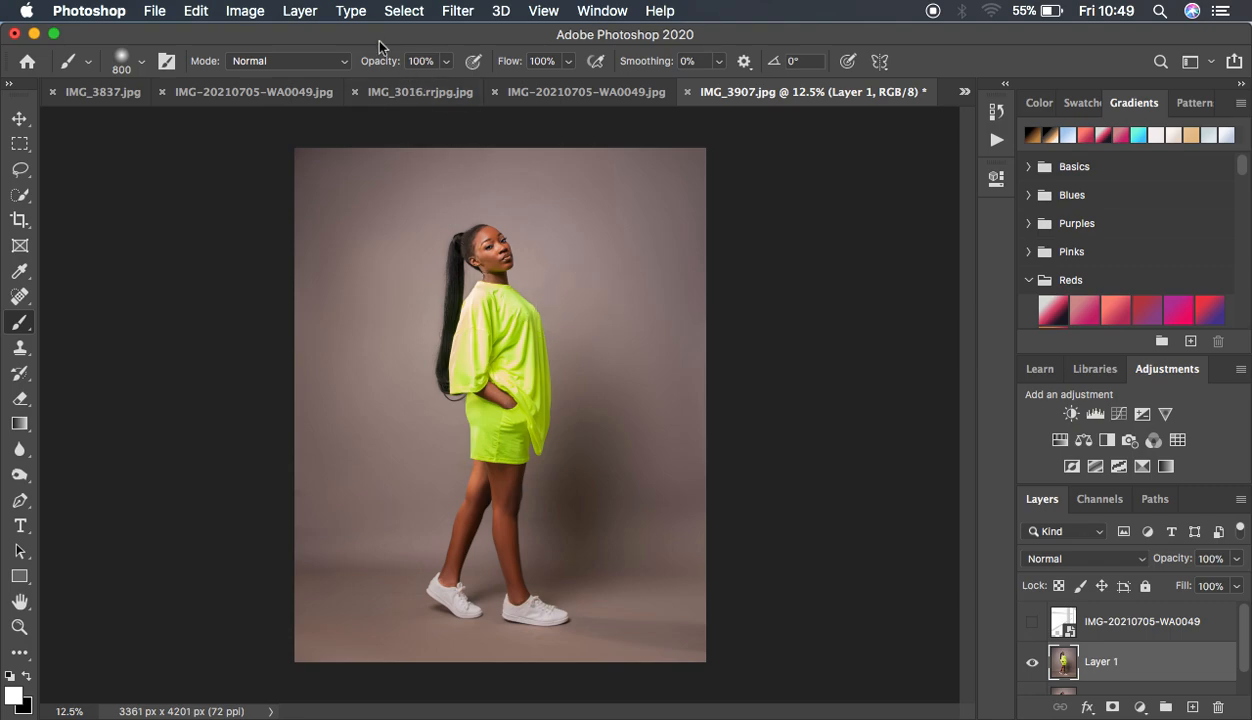
{"action": "left_click", "coordinate": [400, 14]}
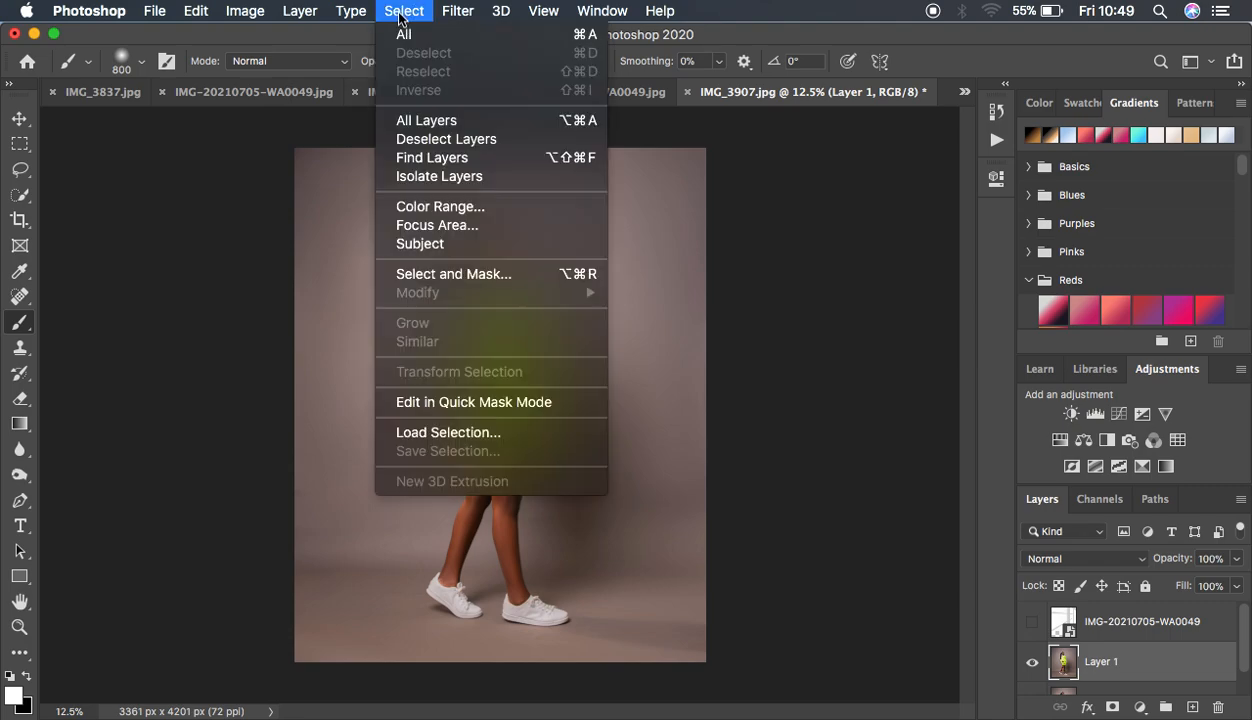
{"action": "left_click", "coordinate": [440, 244]}
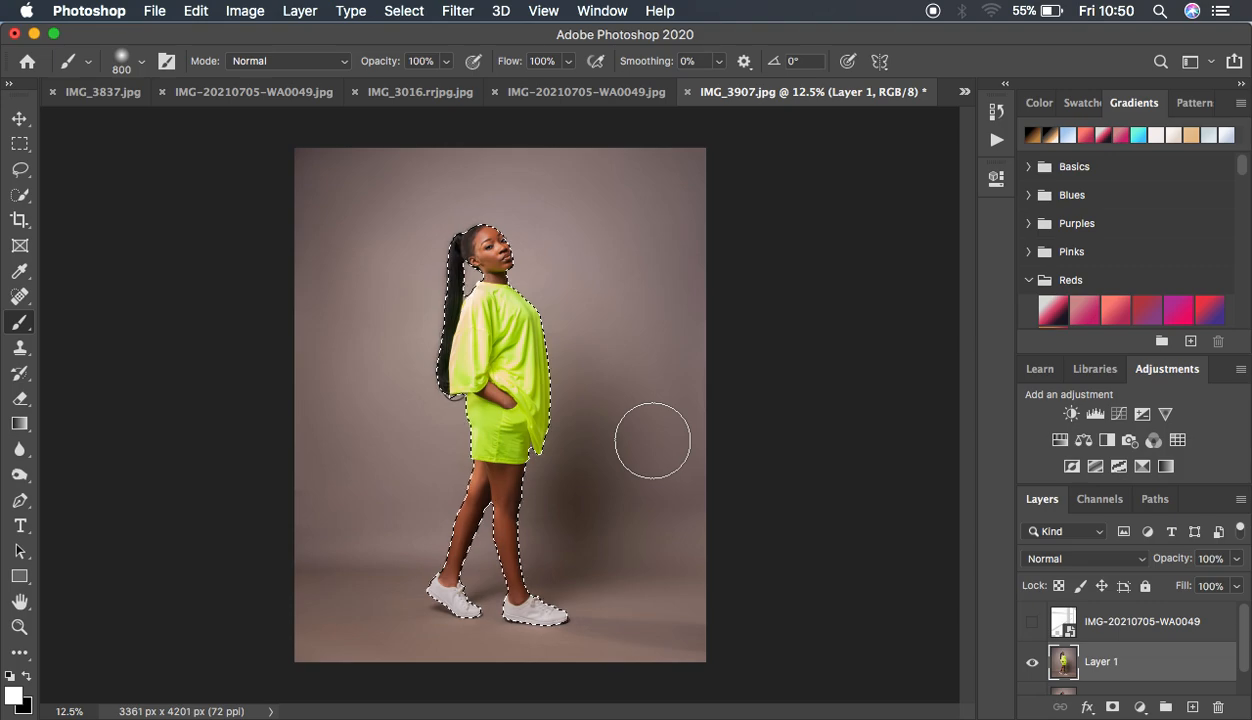
Step: Show the window-shadow layer, mask it with the subject selection, and invert the mask to uncover the woman
{"action": "left_click", "coordinate": [1032, 622]}
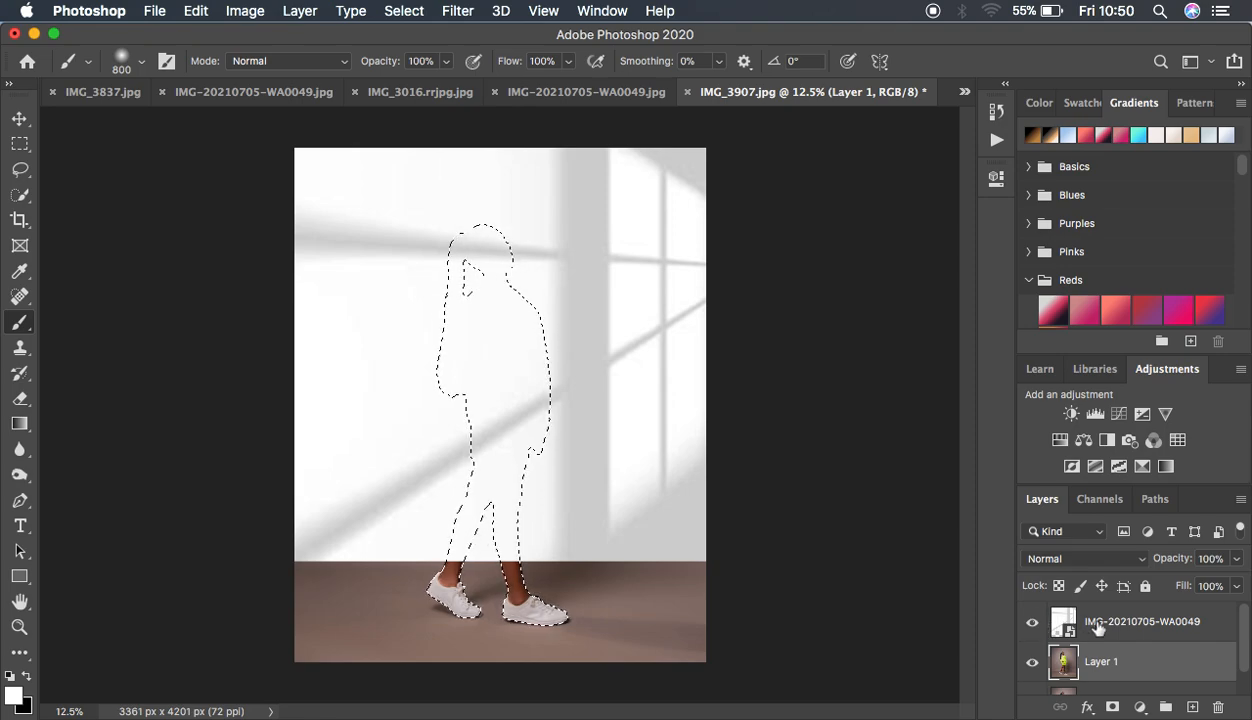
{"action": "left_click", "coordinate": [1145, 621]}
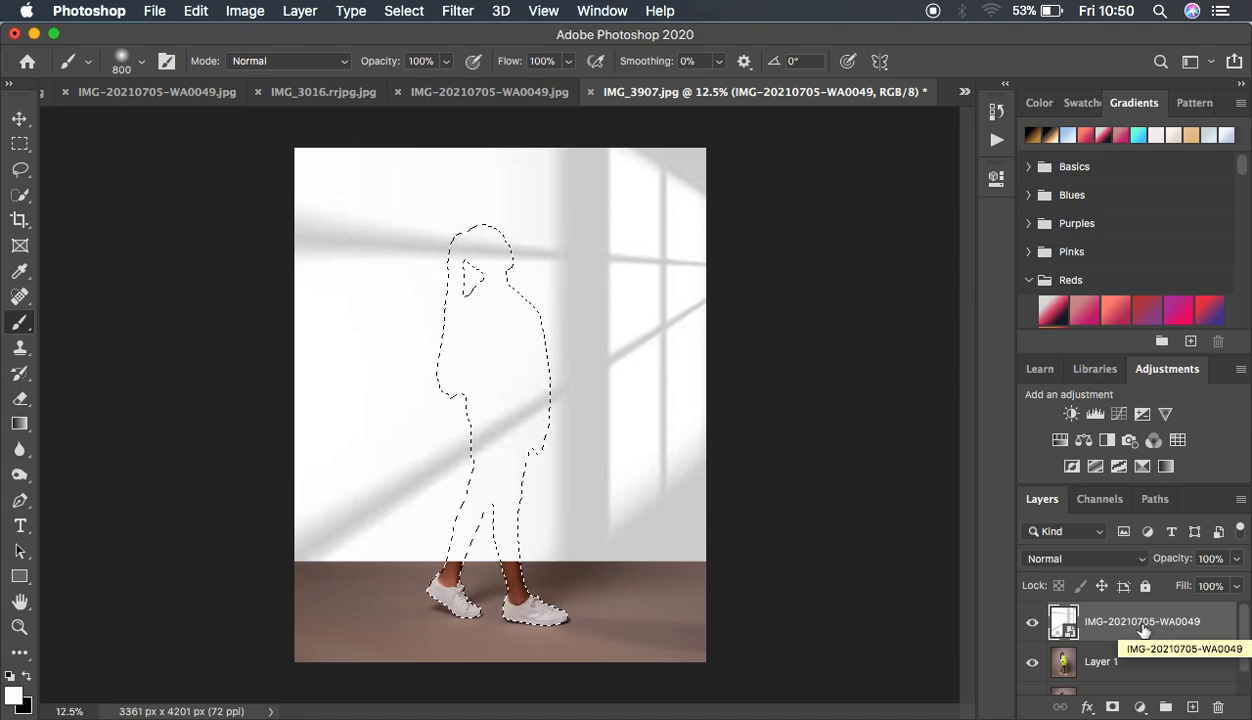
{"action": "left_click", "coordinate": [1113, 708]}
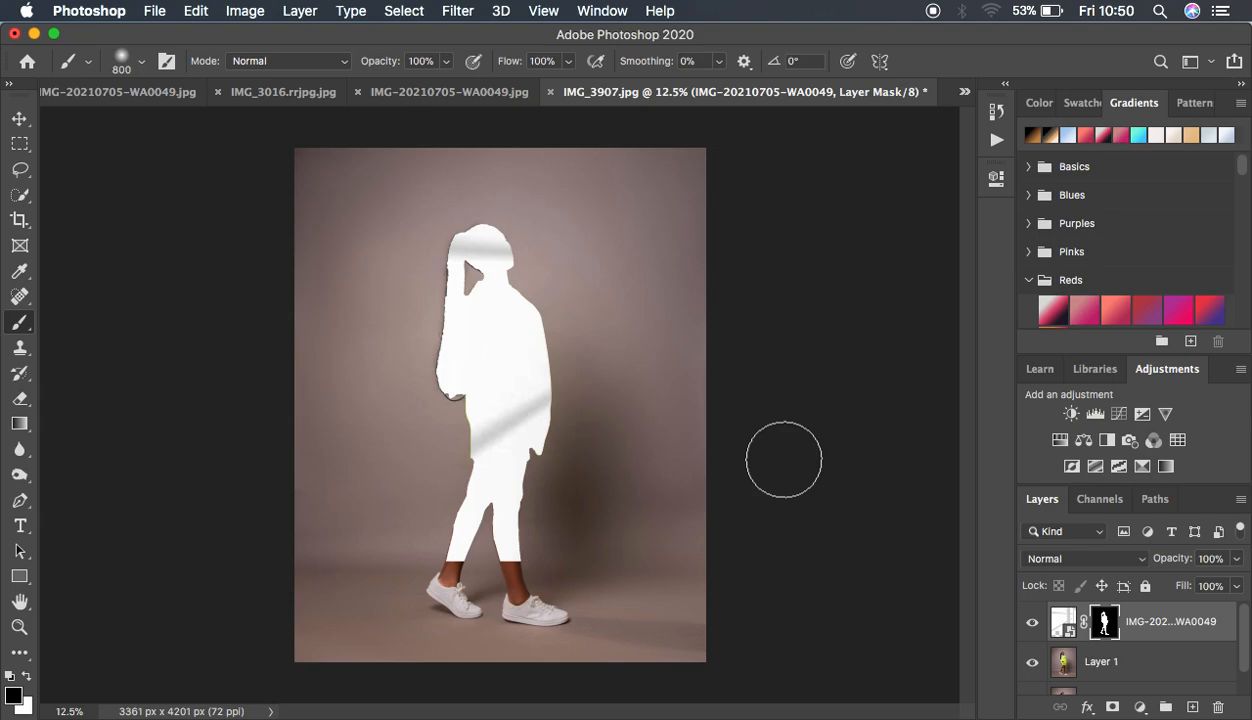
{"action": "key", "text": "super+i"}
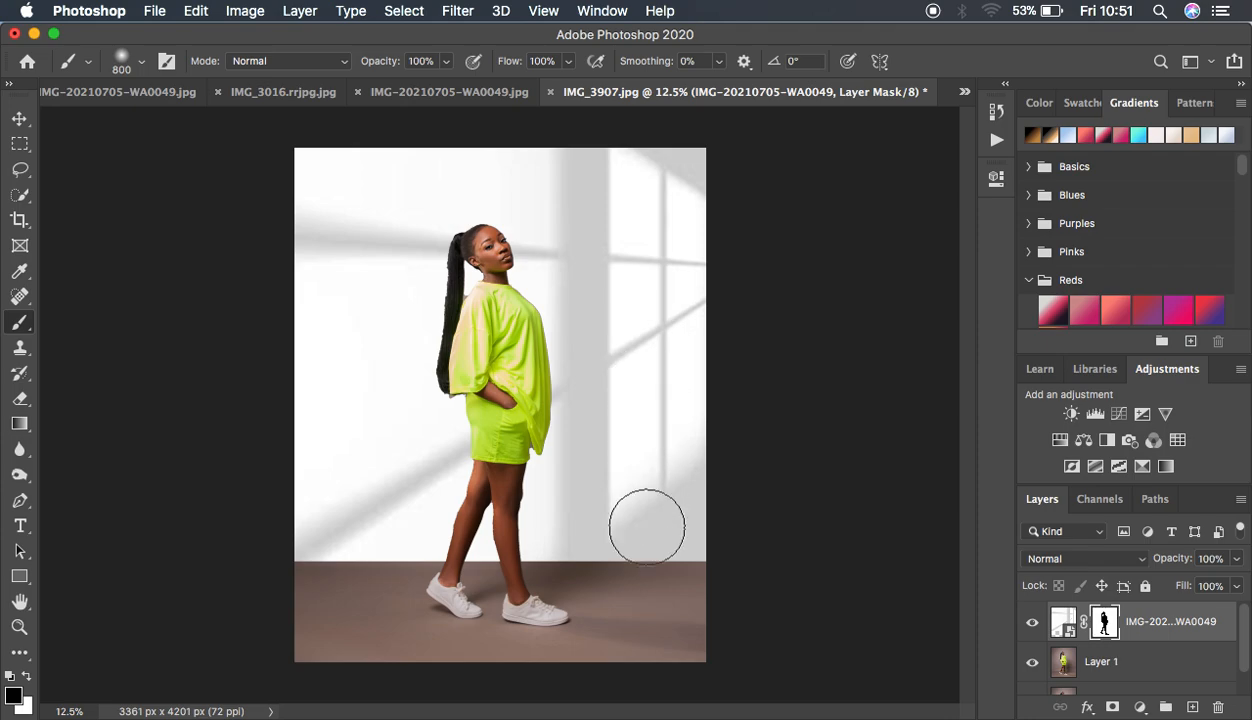
Step: Set the window-shadow layer's blend mode to Multiply
{"action": "left_click", "coordinate": [1062, 560]}
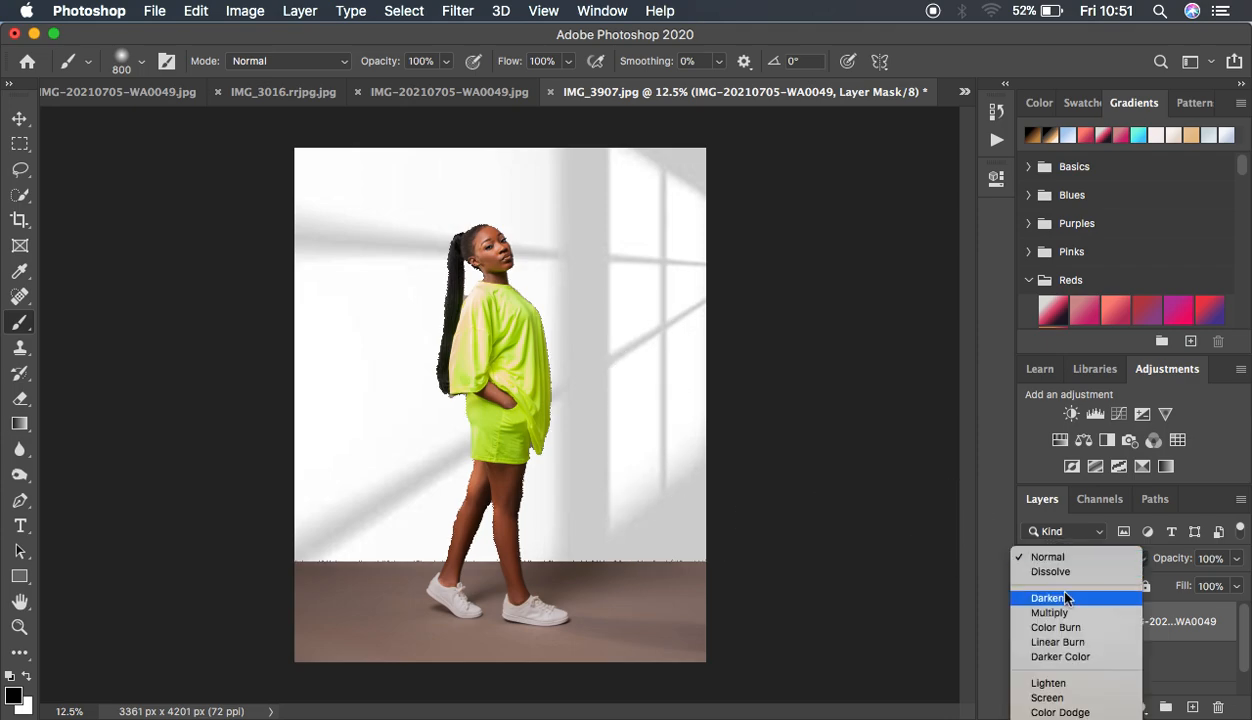
{"action": "left_click", "coordinate": [1052, 612]}
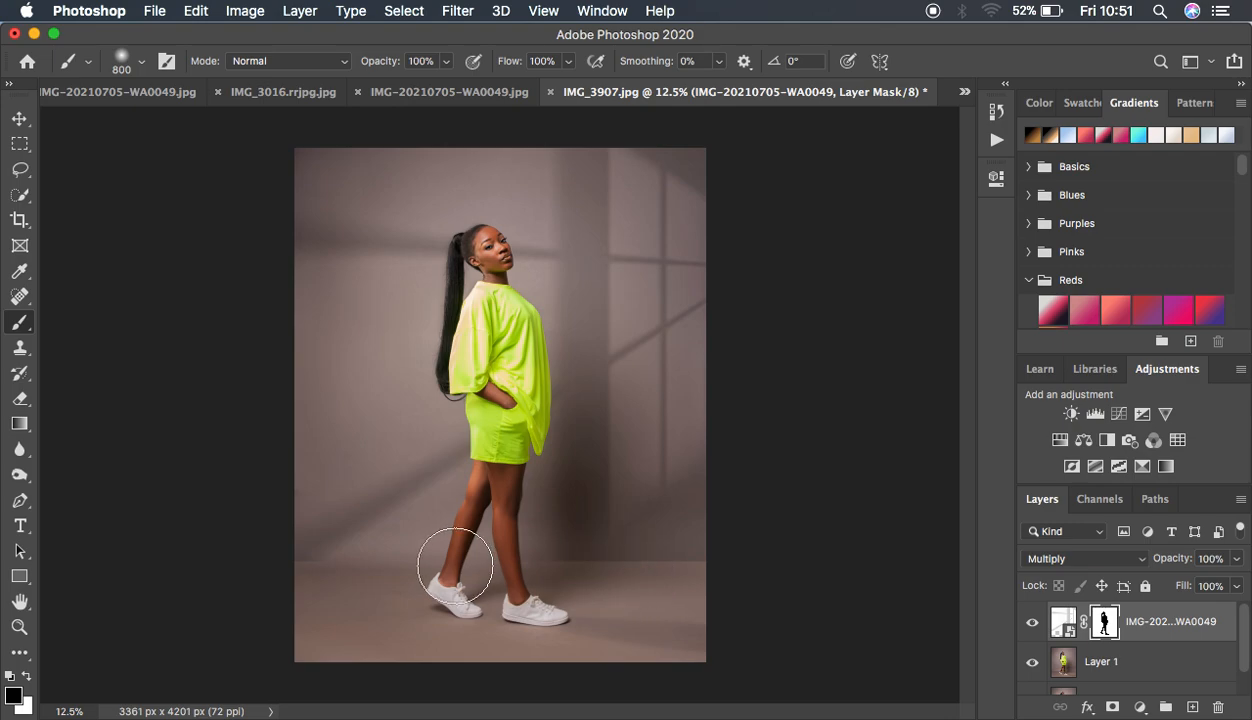
Step: Paint black on the window-shadow layer's mask with a soft 800 px, then 600 px brush to fade its hard lower edge along the floor
{"action": "right_click", "coordinate": [16, 330]}
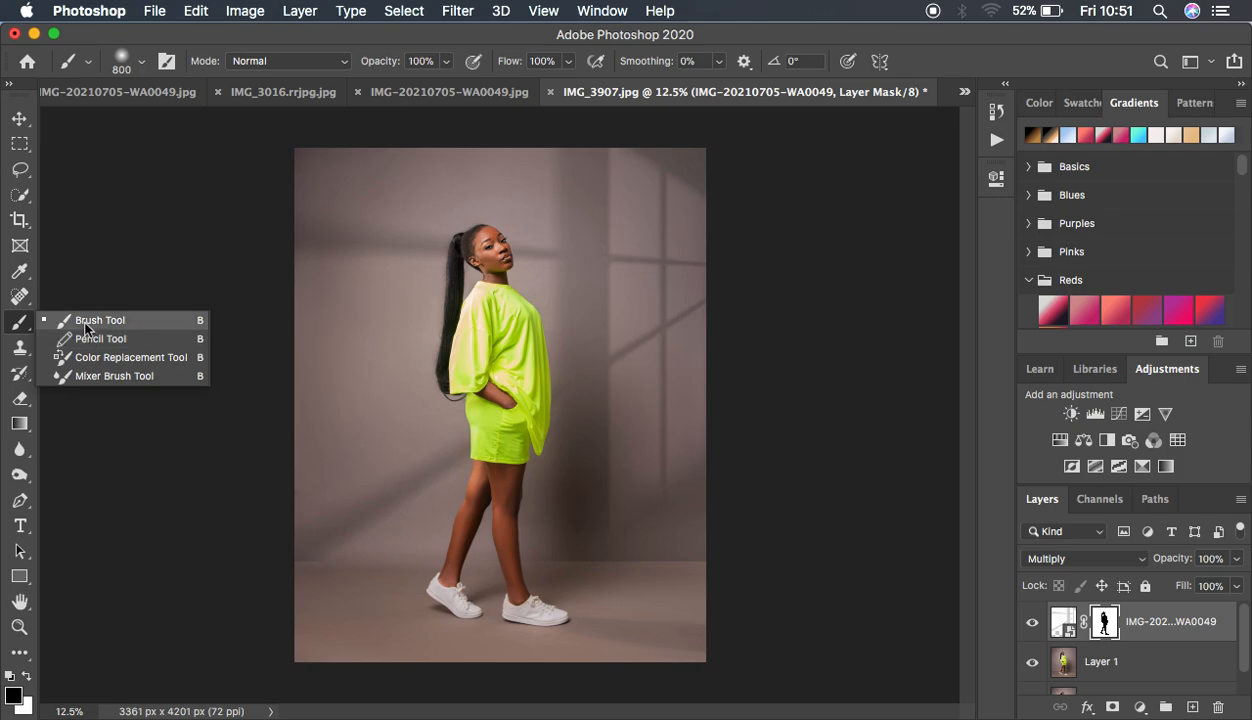
{"action": "left_click", "coordinate": [86, 322]}
{"action": "left_click", "coordinate": [141, 61]}
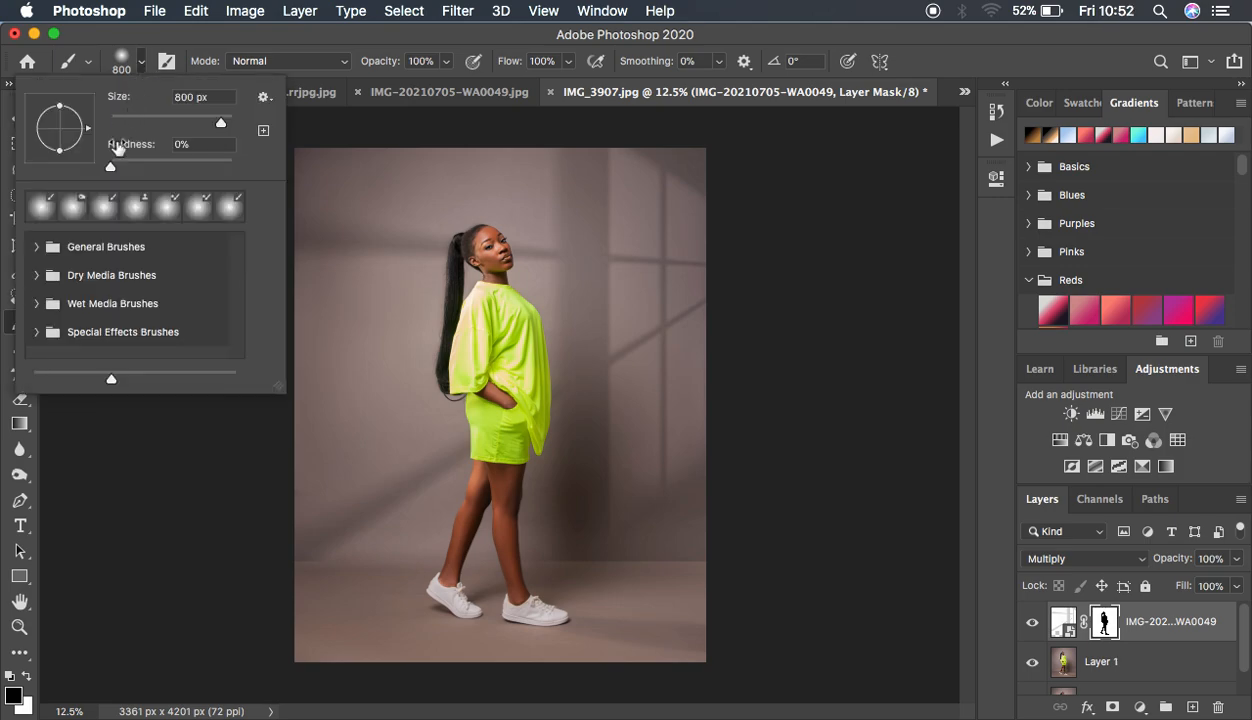
{"action": "left_click", "coordinate": [143, 62]}
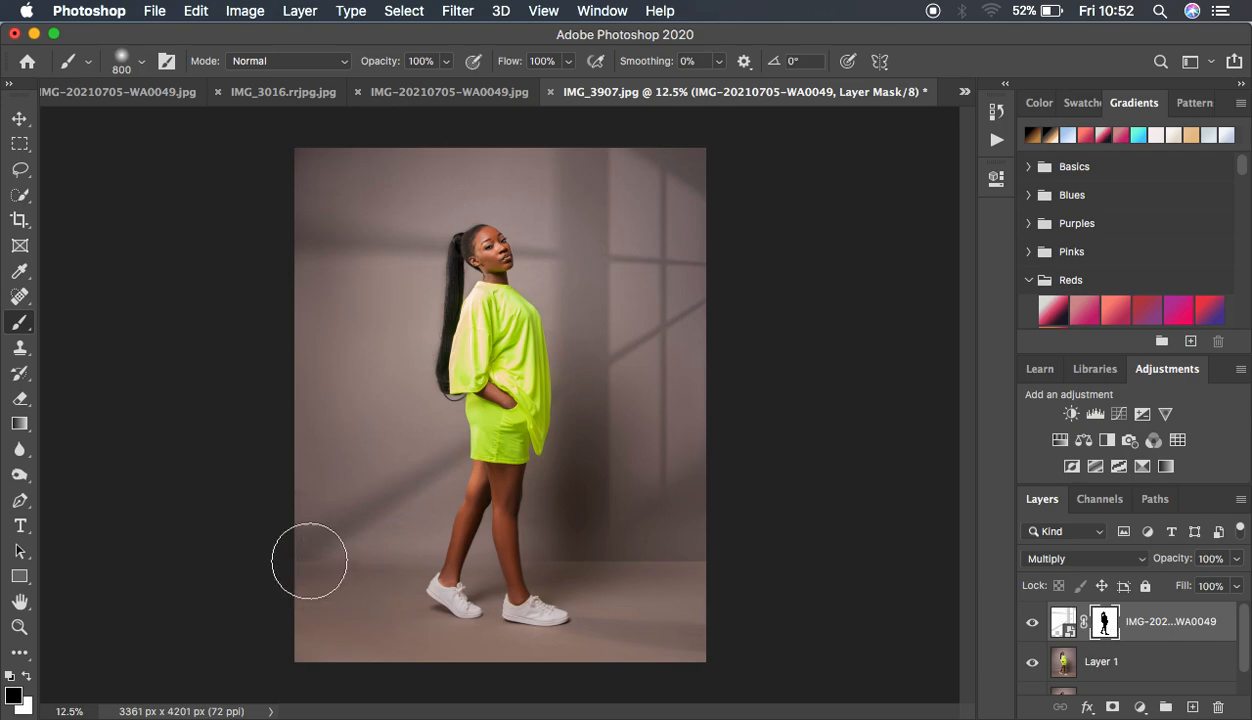
{"action": "left_click_drag", "start_coordinate": [307, 558], "coordinate": [425, 546]}
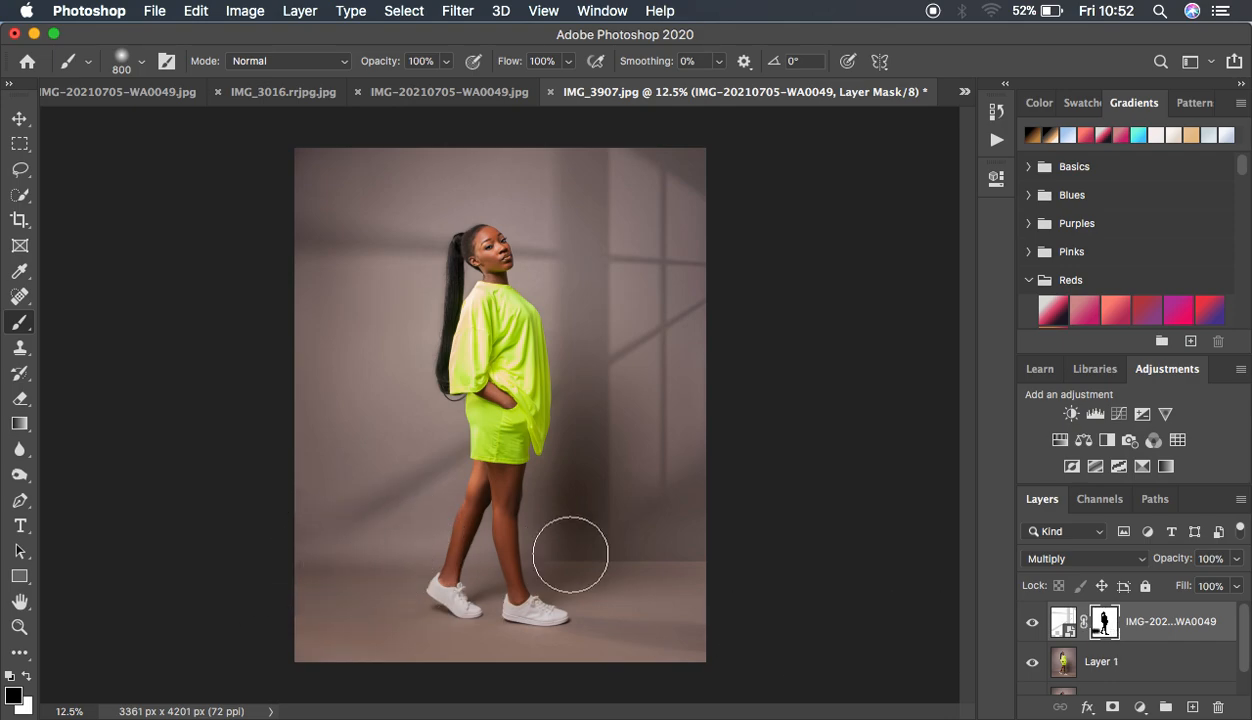
{"action": "key", "text": "bracketleft"}
{"action": "key", "text": "bracketleft"}
{"action": "mouse_move", "coordinate": [548, 551]}
{"action": "left_mouse_down"}
{"action": "mouse_move", "coordinate": [584, 574]}
{"action": "mouse_move", "coordinate": [707, 553]}
{"action": "mouse_move", "coordinate": [665, 566]}
{"action": "left_mouse_up"}
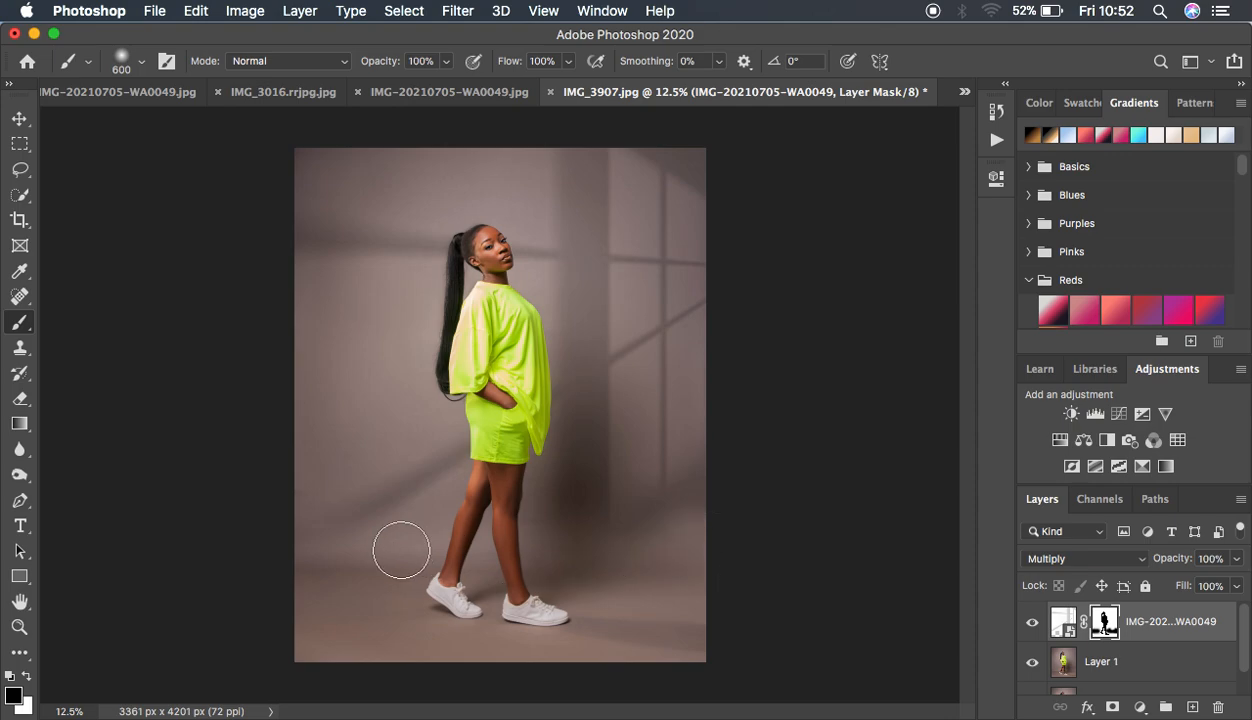
{"action": "left_click", "coordinate": [335, 559]}
{"action": "mouse_move", "coordinate": [353, 535]}
{"action": "left_mouse_down"}
{"action": "mouse_move", "coordinate": [344, 520]}
{"action": "mouse_move", "coordinate": [300, 532]}
{"action": "left_mouse_up"}
{"action": "left_click", "coordinate": [704, 525]}
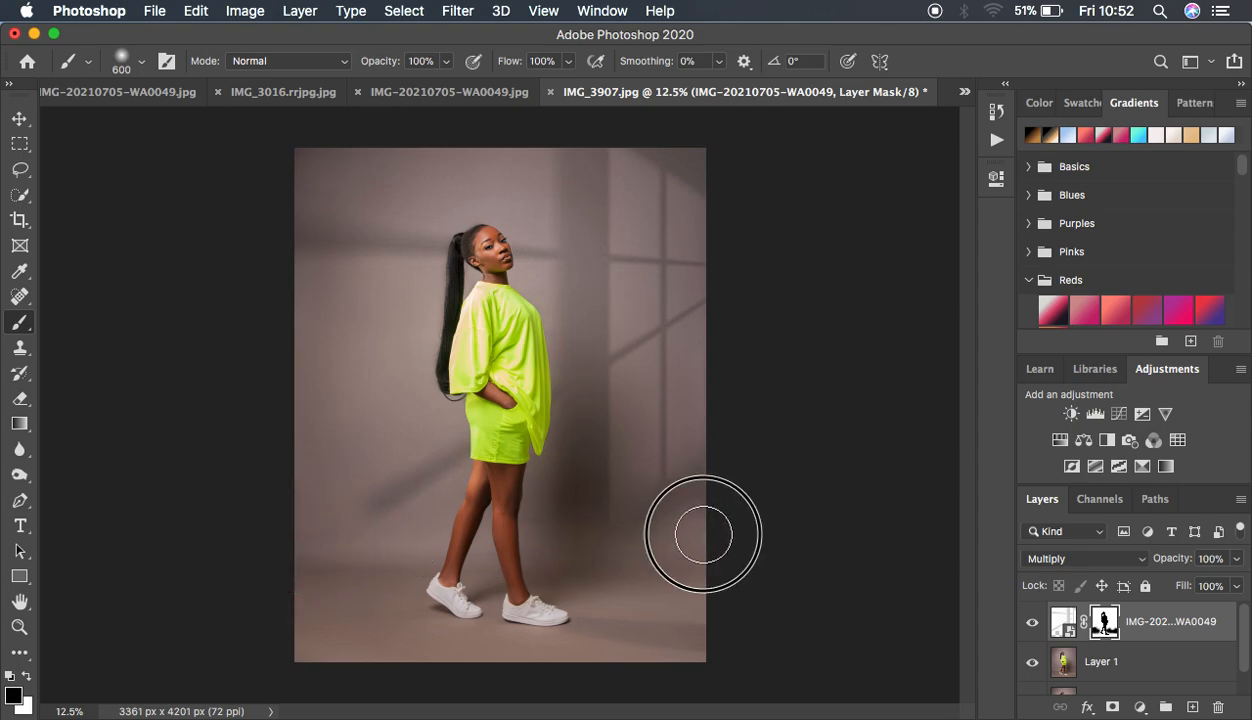
Step: Apply a Gaussian Blur with a 17.6-pixel radius to the window-shadow image itself, not its mask
{"action": "left_click", "coordinate": [1063, 624]}
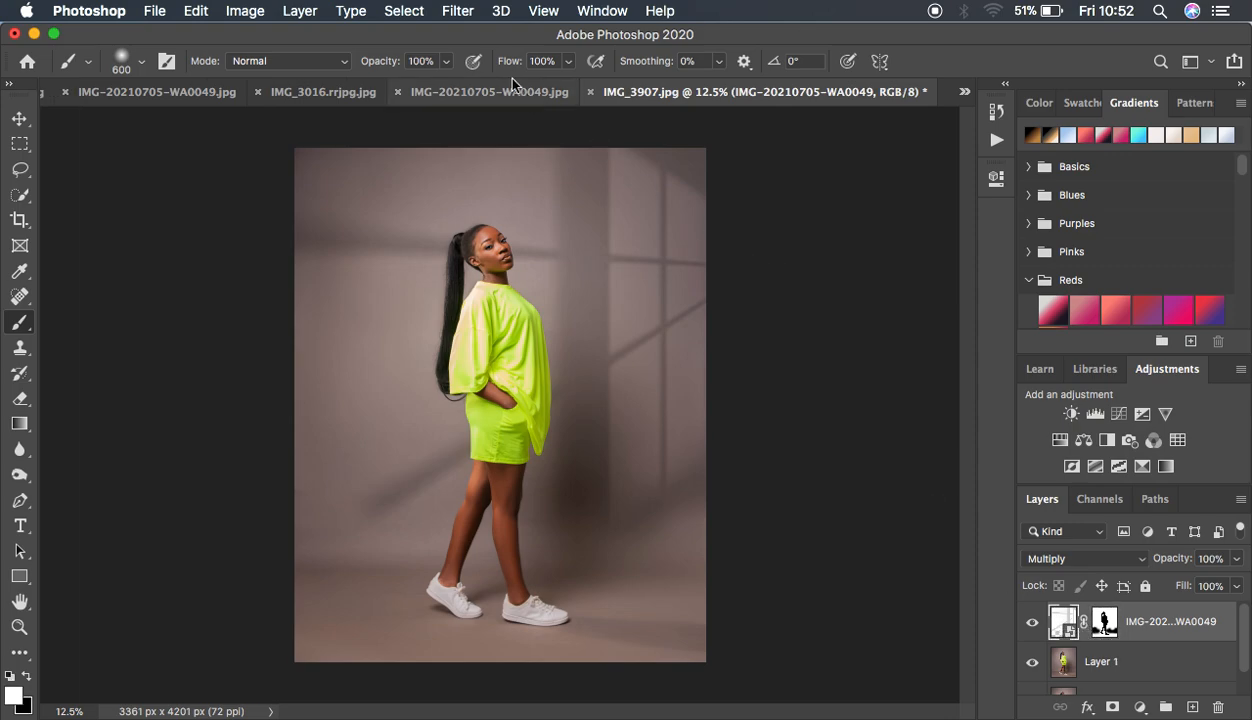
{"action": "left_click", "coordinate": [459, 13]}
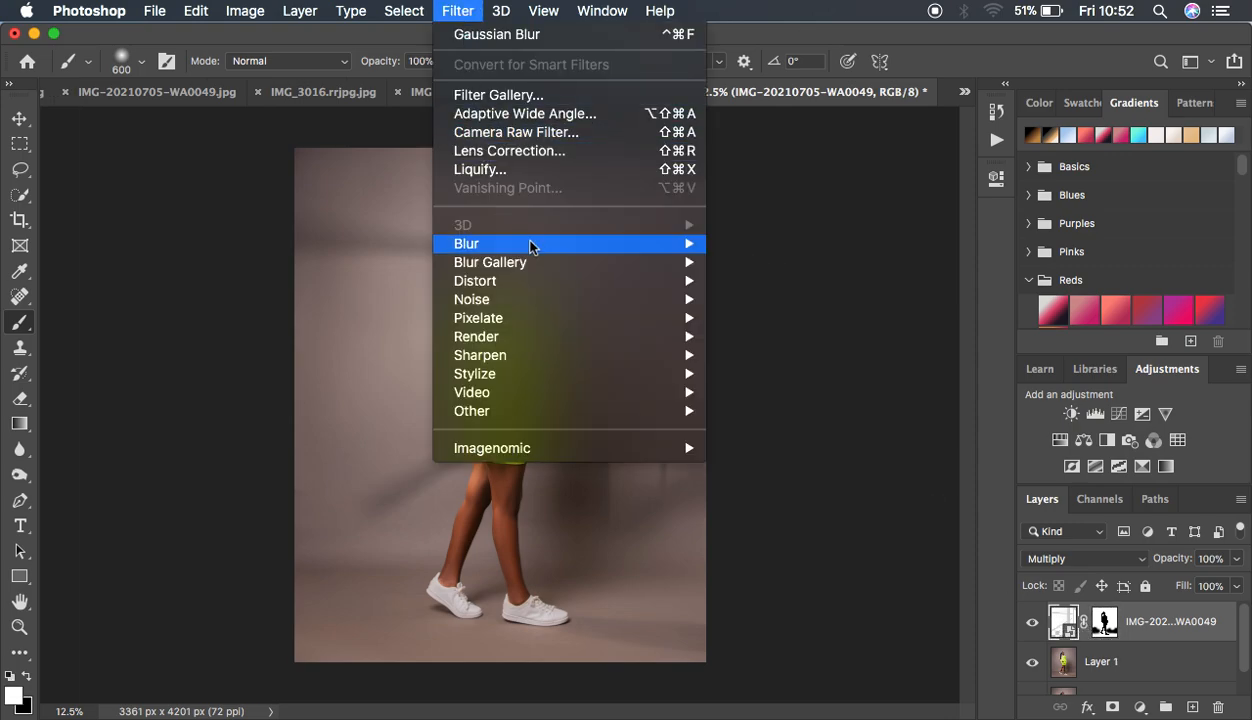
{"action": "mouse_move", "coordinate": [535, 245]}
{"action": "left_click", "coordinate": [777, 318]}
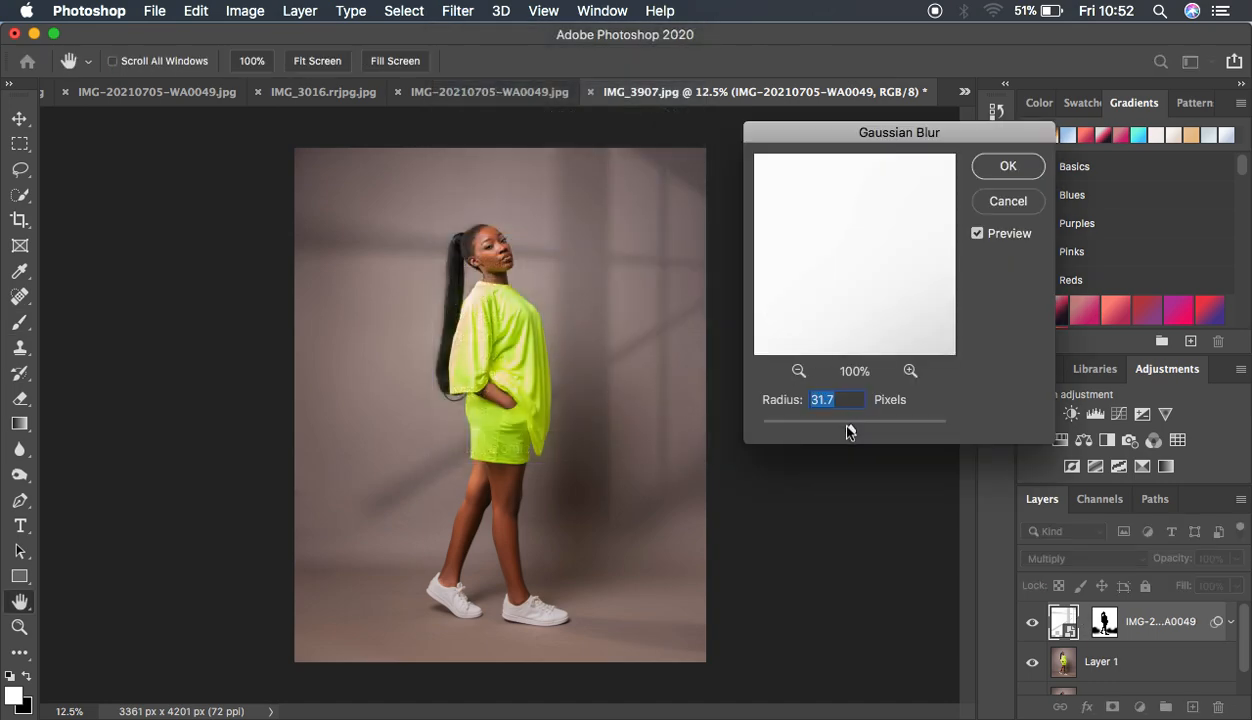
{"action": "left_click_drag", "start_coordinate": [847, 431], "coordinate": [840, 430]}
{"action": "left_click", "coordinate": [993, 167]}
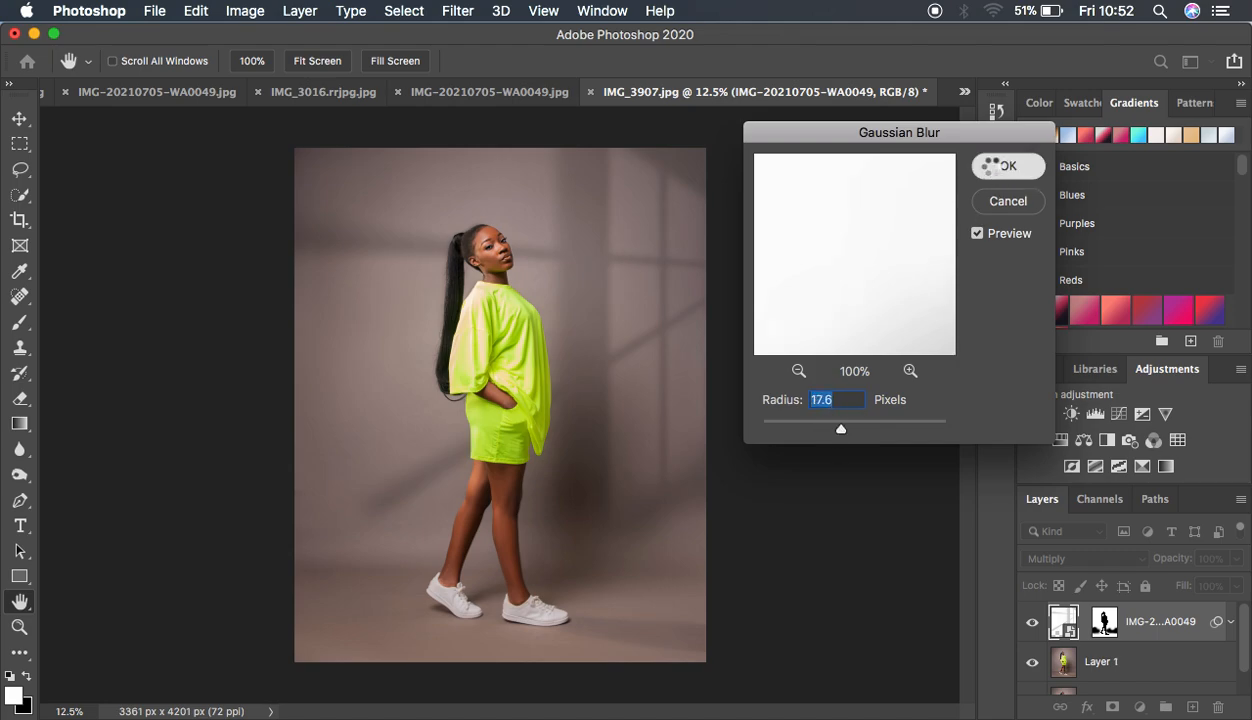
{"action": "key", "text": "b"}
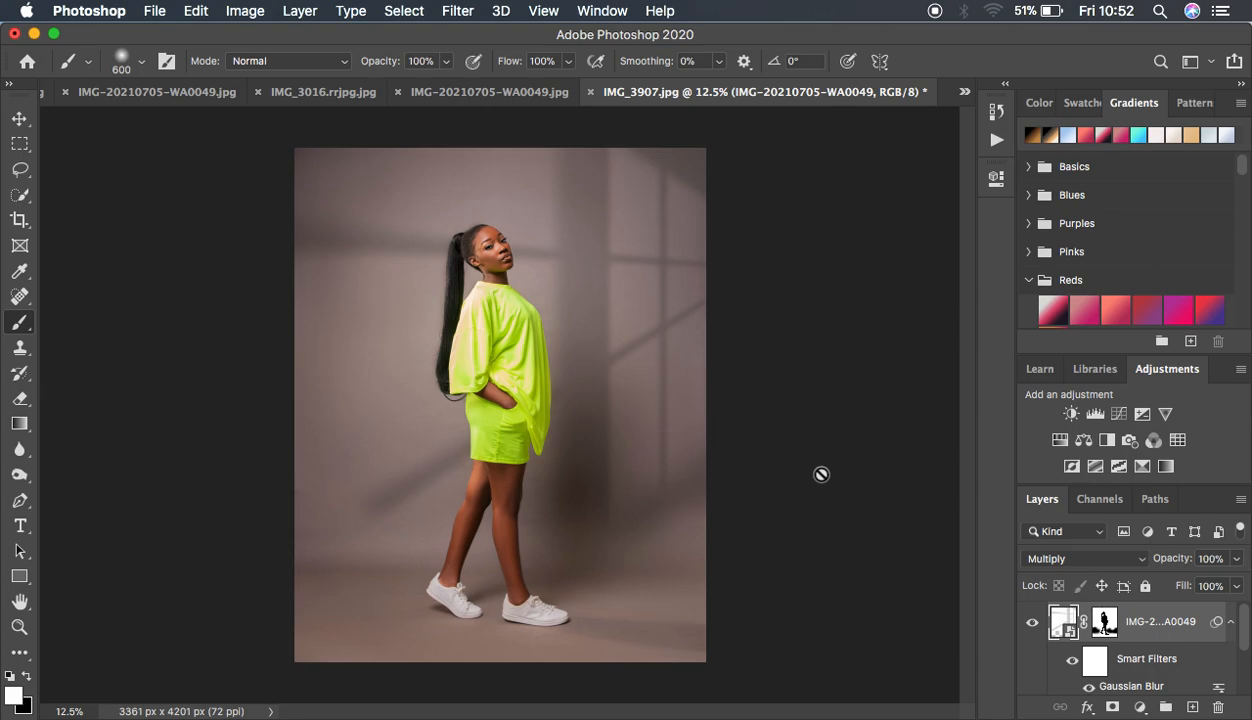
{"action": "scroll", "coordinate": [1110, 642], "scroll_direction": "down", "scroll_amount": 3}
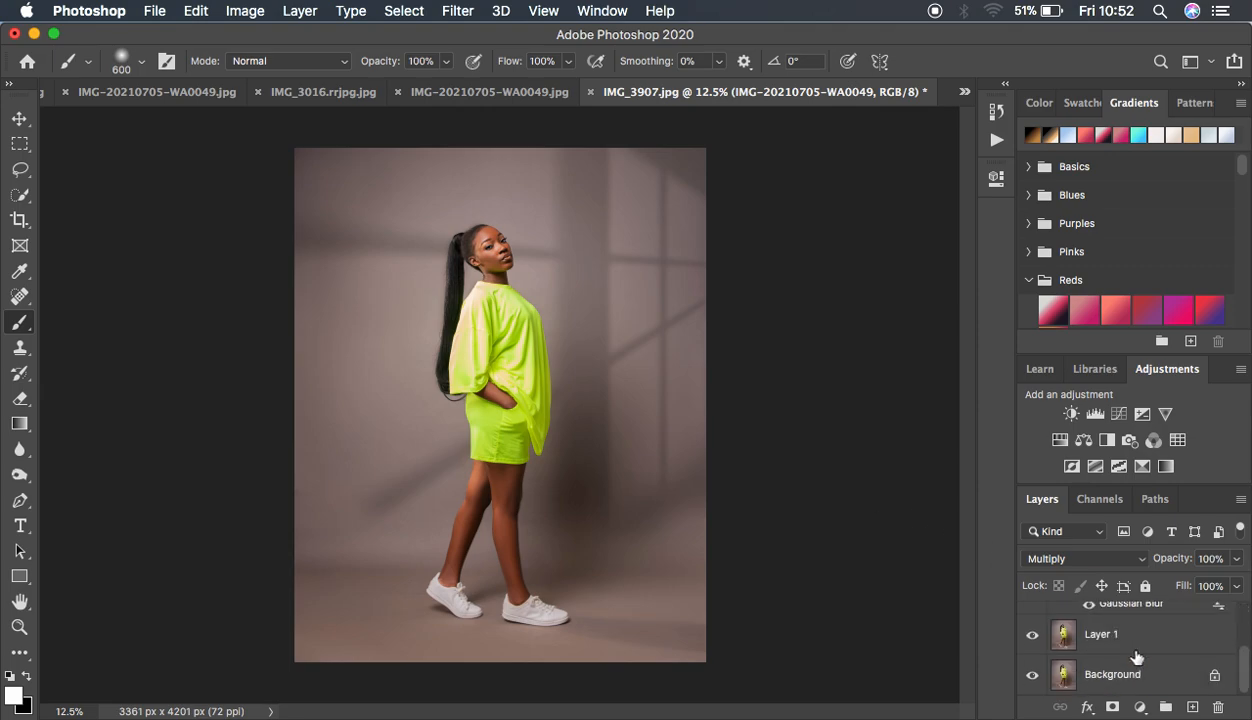
Step: Compare the photo with and without the window shadow by hiding and restoring all layers above Background
{"action": "left_click", "coordinate": [1032, 675]}
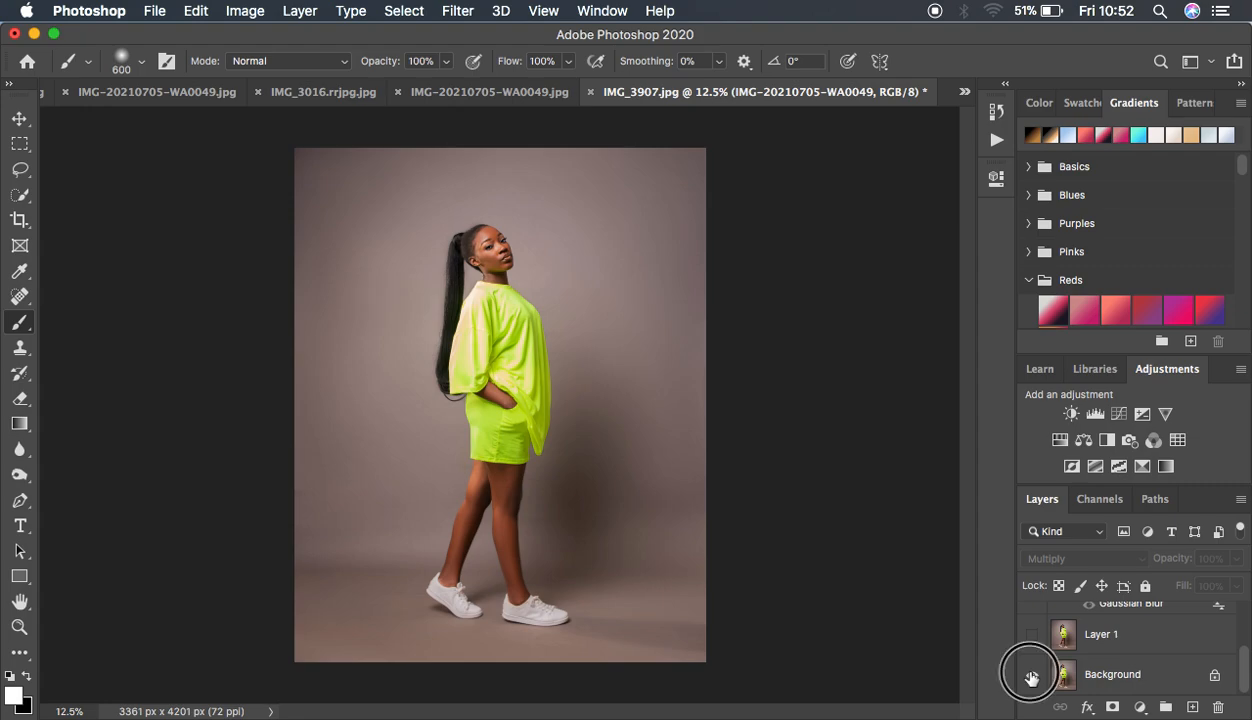
{"action": "left_click", "coordinate": [1032, 675]}
{"action": "left_click", "coordinate": [1032, 677]}
{"action": "left_click", "coordinate": [1032, 677]}
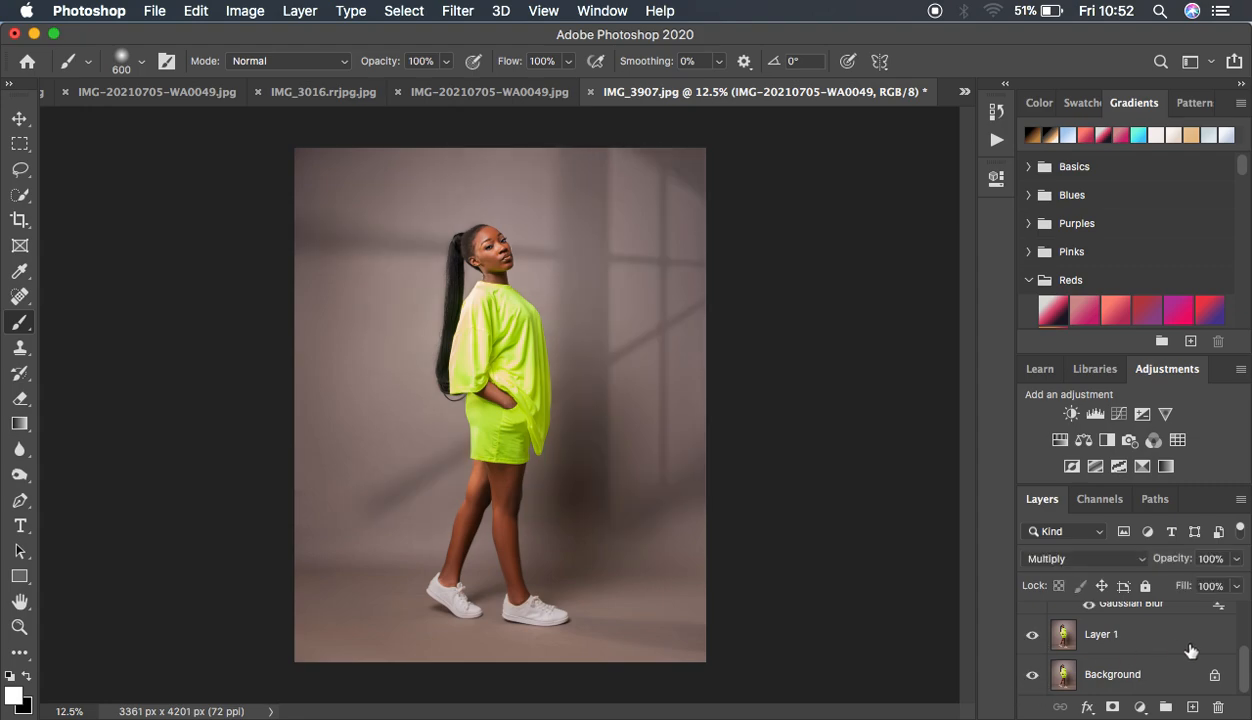
Step: Delete the window-shadow layer and Layer 1, and make a fresh duplicate of the Background layer
{"action": "scroll", "coordinate": [1196, 651], "scroll_direction": "up", "scroll_amount": 3}
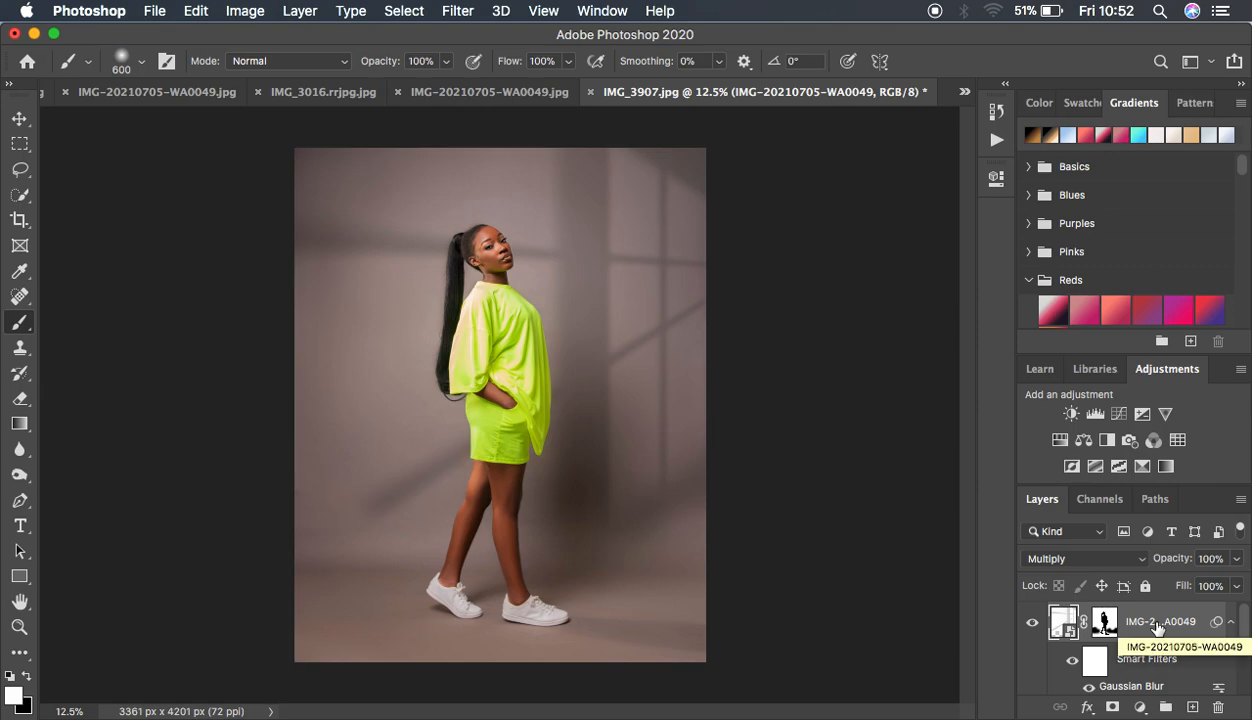
{"action": "left_click_drag", "start_coordinate": [1180, 627], "coordinate": [1217, 707]}
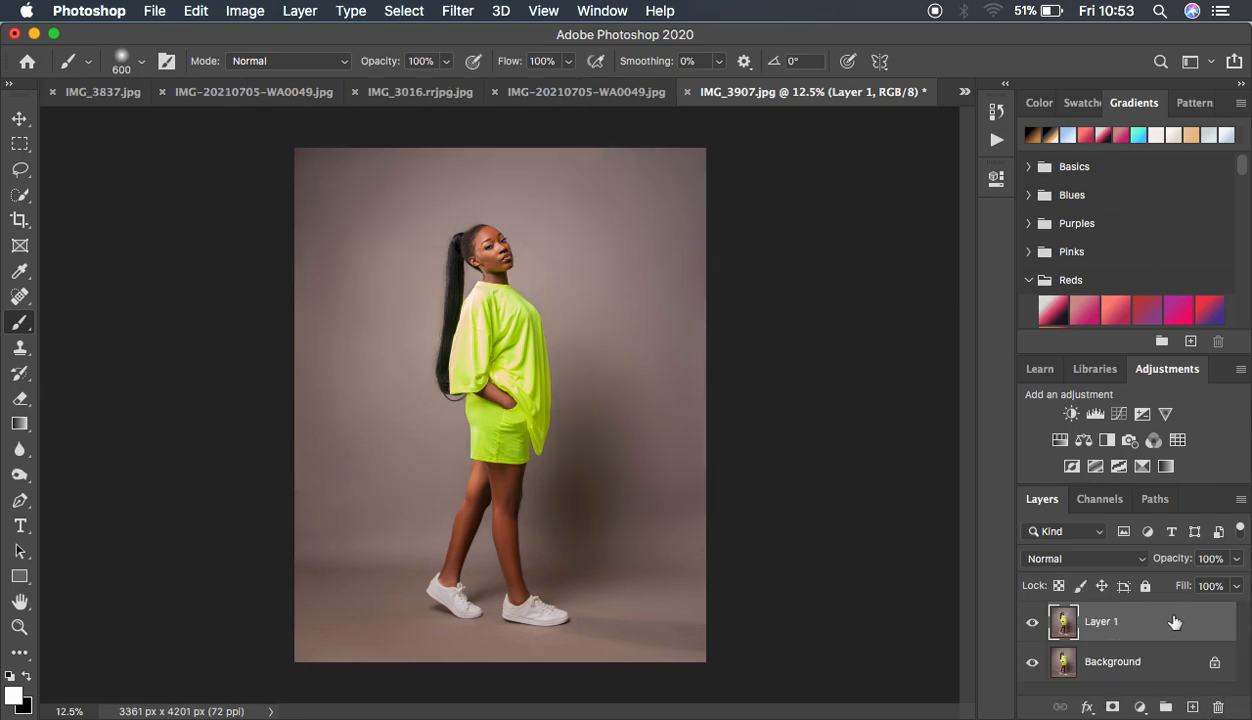
{"action": "left_click_drag", "start_coordinate": [1176, 627], "coordinate": [1218, 707]}
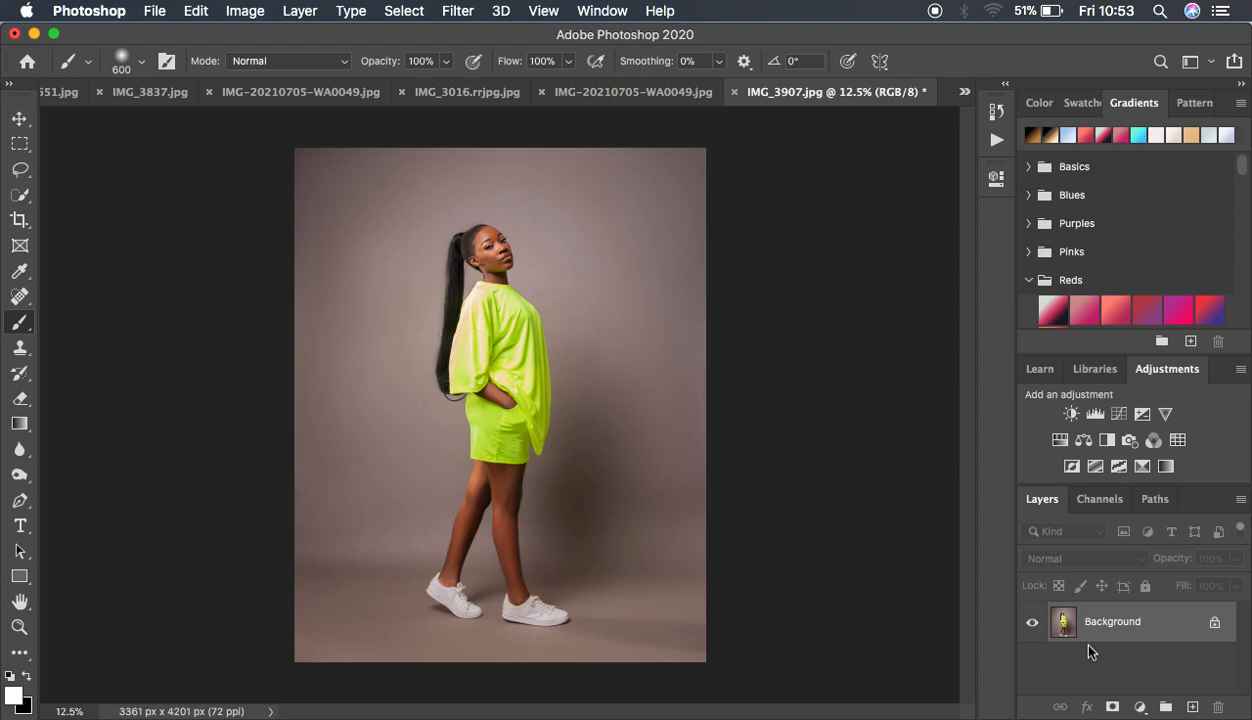
{"action": "key", "text": "ctrl+j"}
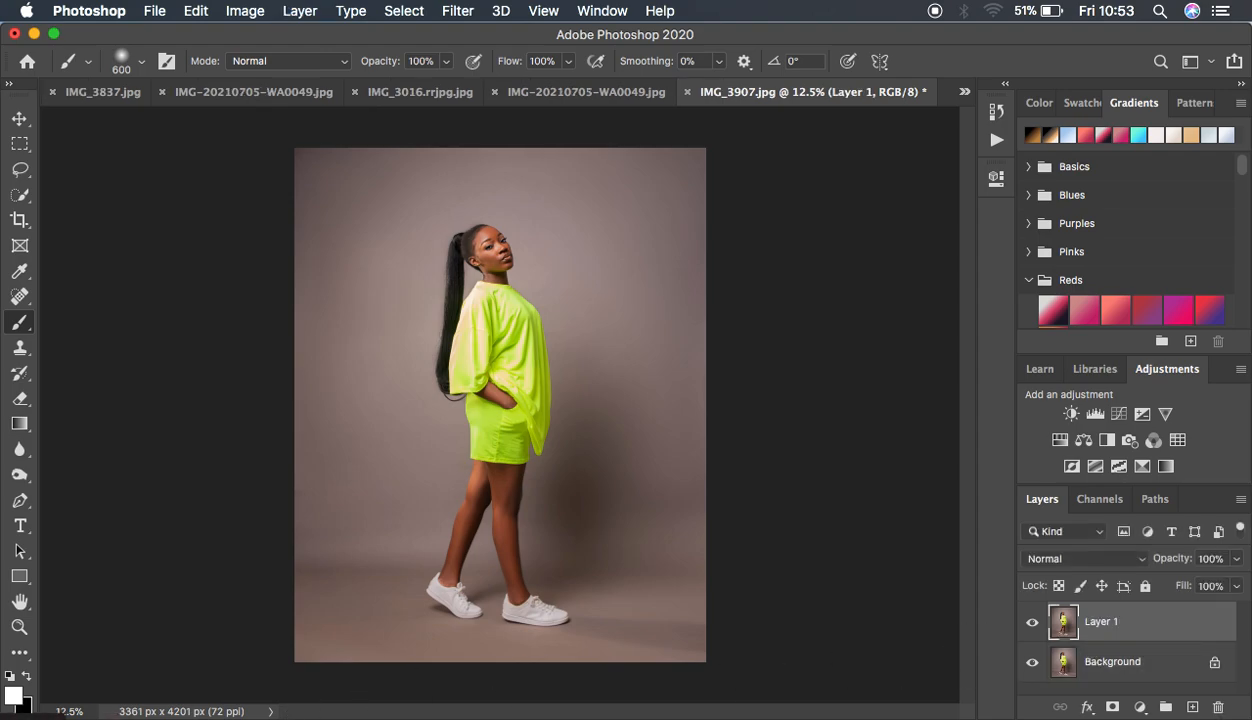
Step: Place IMG-20210705-WA0049.jpg from the snoot effect folder, scaled to 1476.58%, with its window shadow over the backdrop above the woman's shoes
{"action": "left_click", "coordinate": [32, 716]}
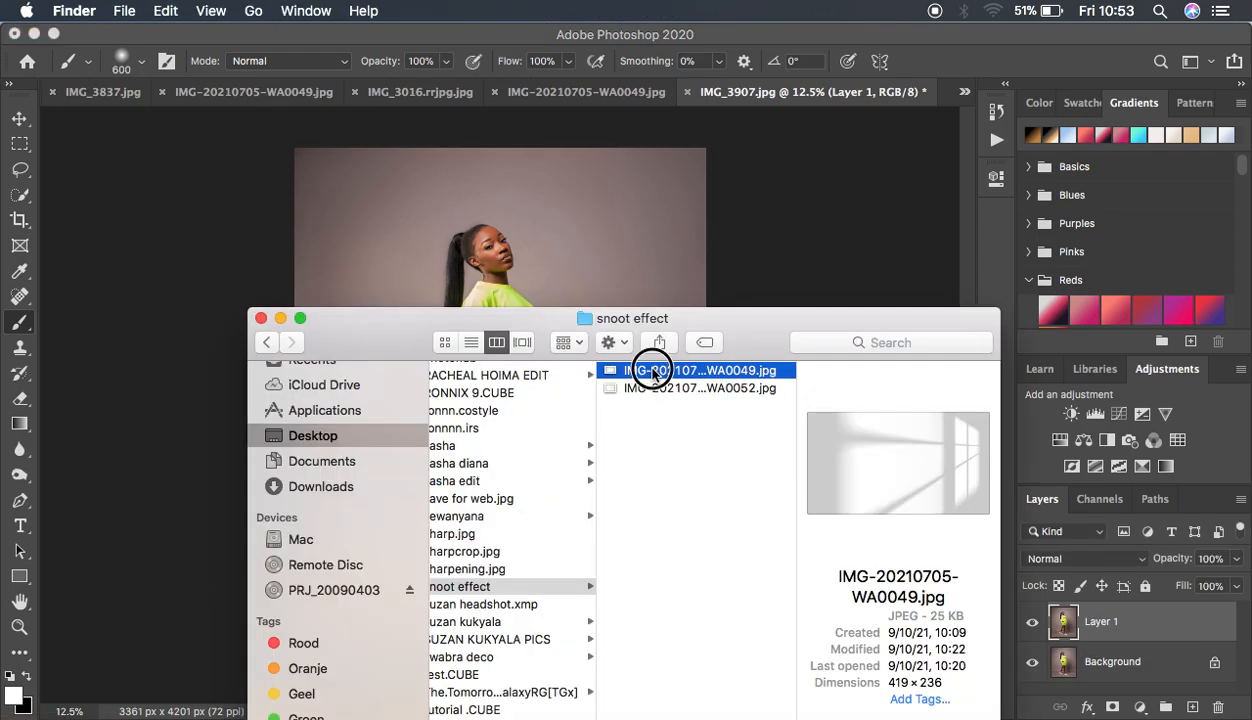
{"action": "left_click_drag", "start_coordinate": [652, 373], "coordinate": [484, 212]}
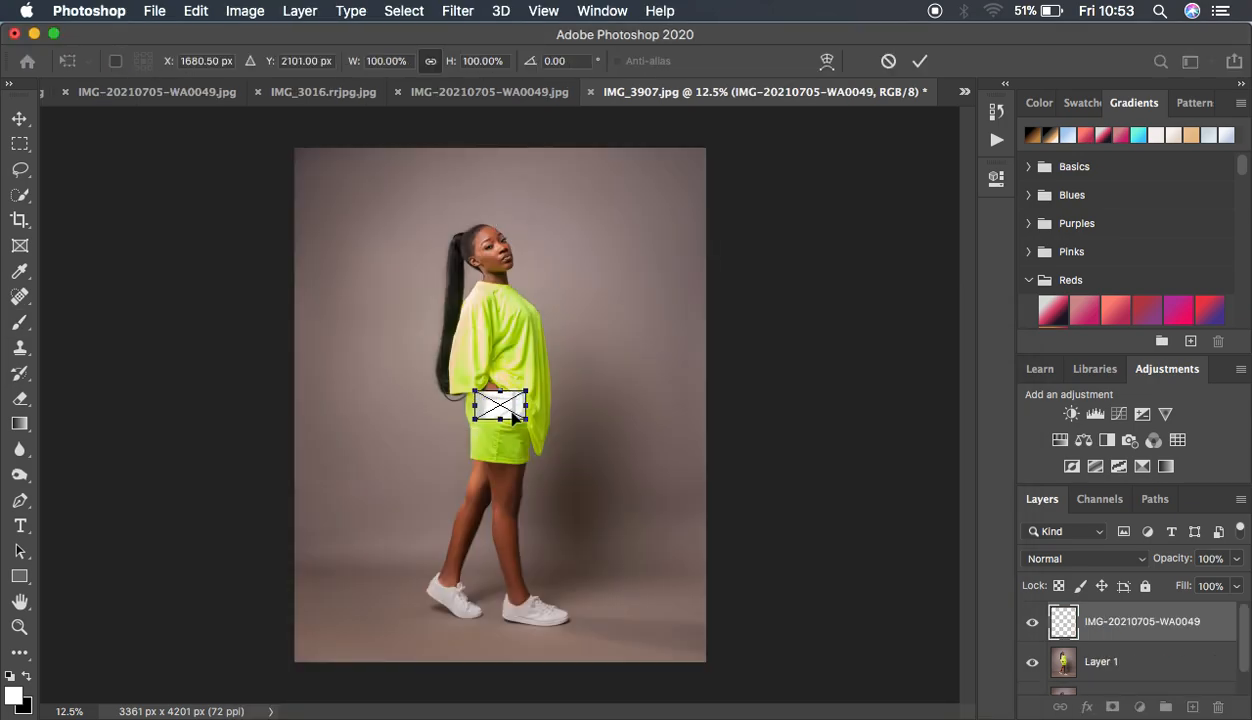
{"action": "left_click_drag", "start_coordinate": [471, 389], "coordinate": [280, 184]}
{"action": "left_click_drag", "start_coordinate": [757, 257], "coordinate": [783, 201]}
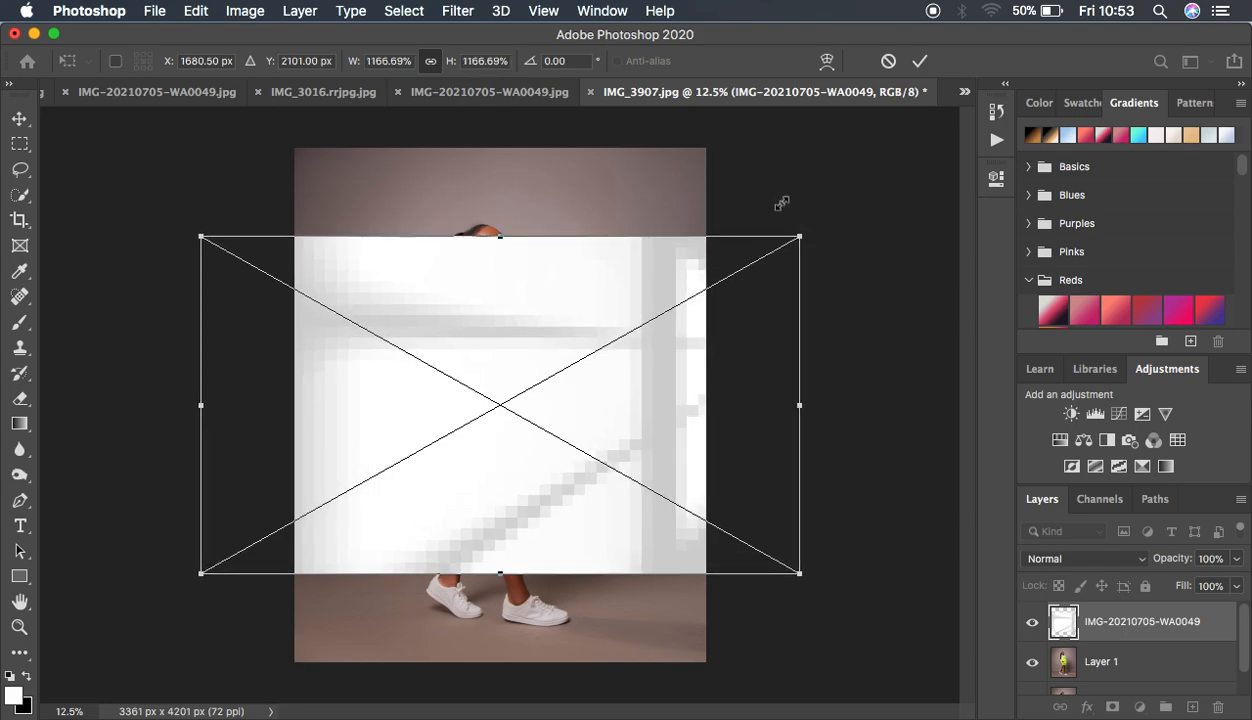
{"action": "left_click_drag", "start_coordinate": [201, 240], "coordinate": [135, 155]}
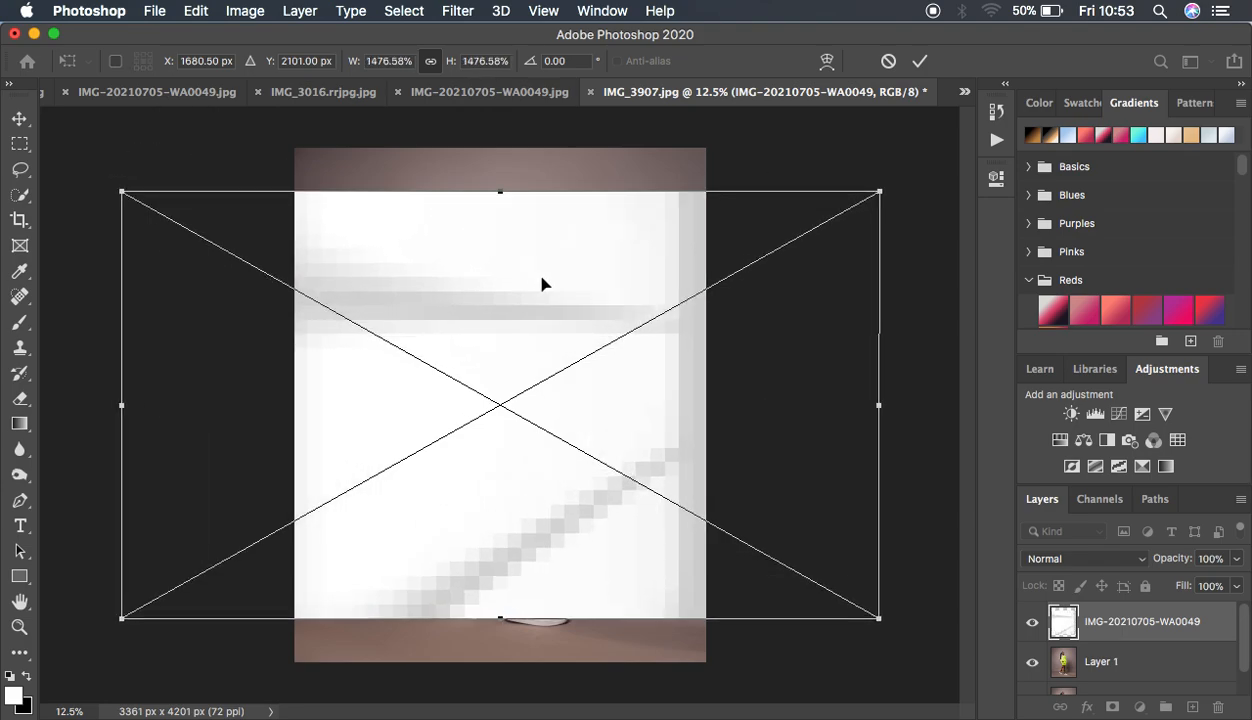
{"action": "left_click_drag", "start_coordinate": [536, 280], "coordinate": [422, 217]}
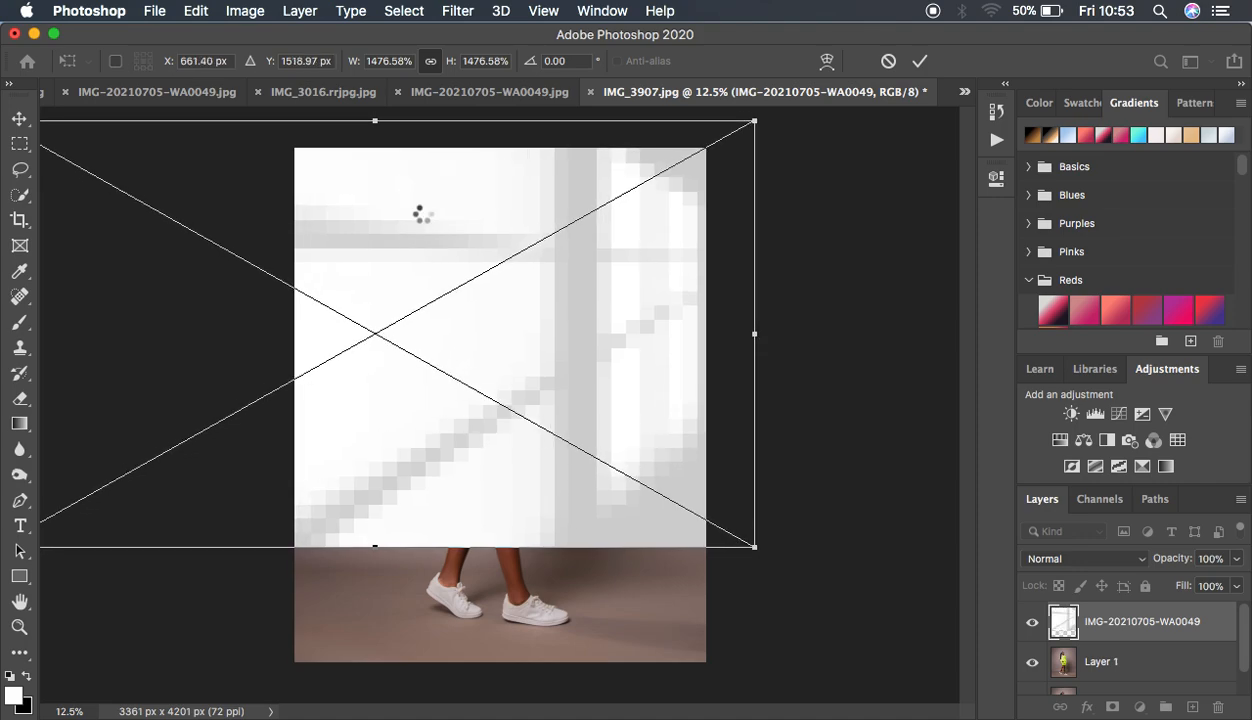
{"action": "key", "text": "Return"}
{"action": "key", "text": "b"}
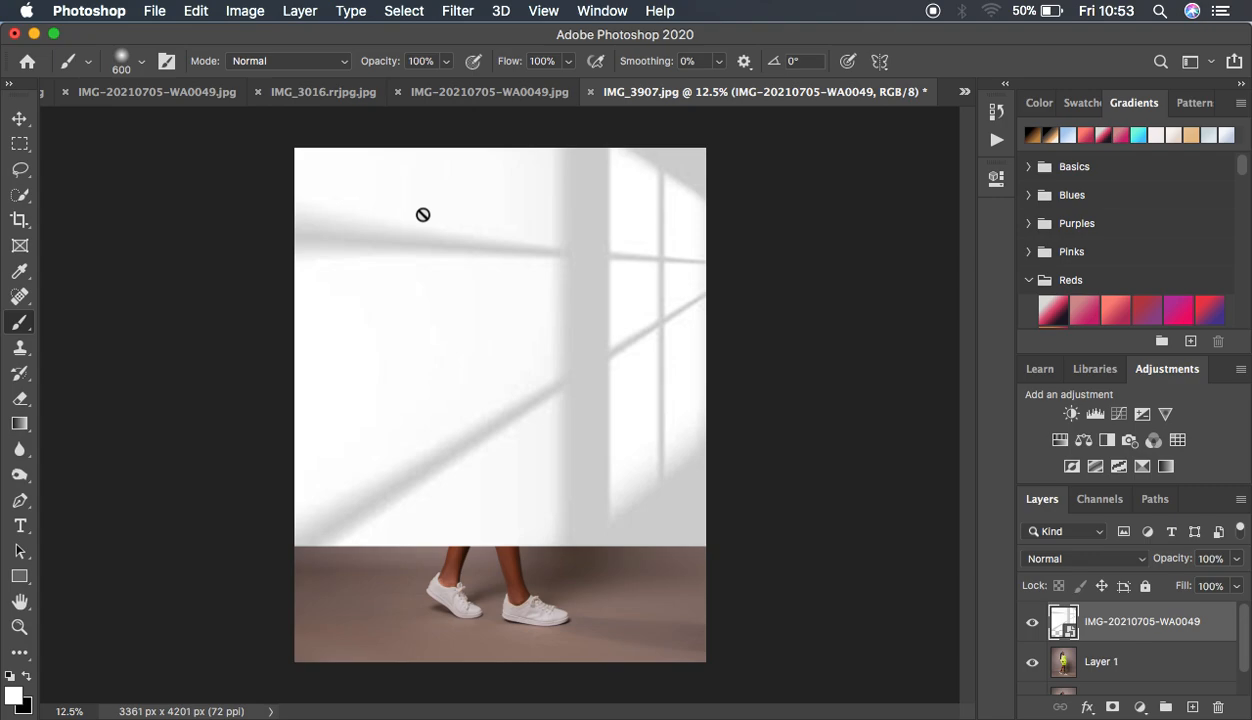
Step: Set the placed window-shadow layer's blend mode to Multiply and give it a white layer mask
{"action": "left_click", "coordinate": [1056, 559]}
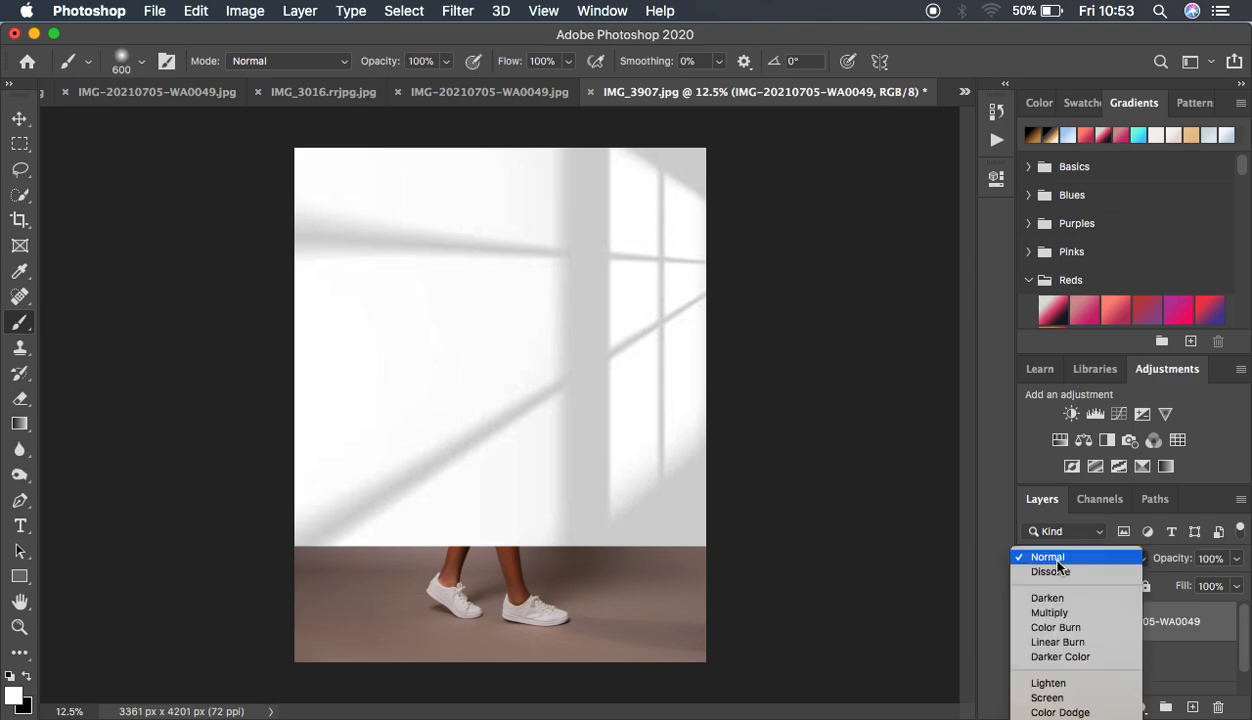
{"action": "left_click", "coordinate": [1066, 618]}
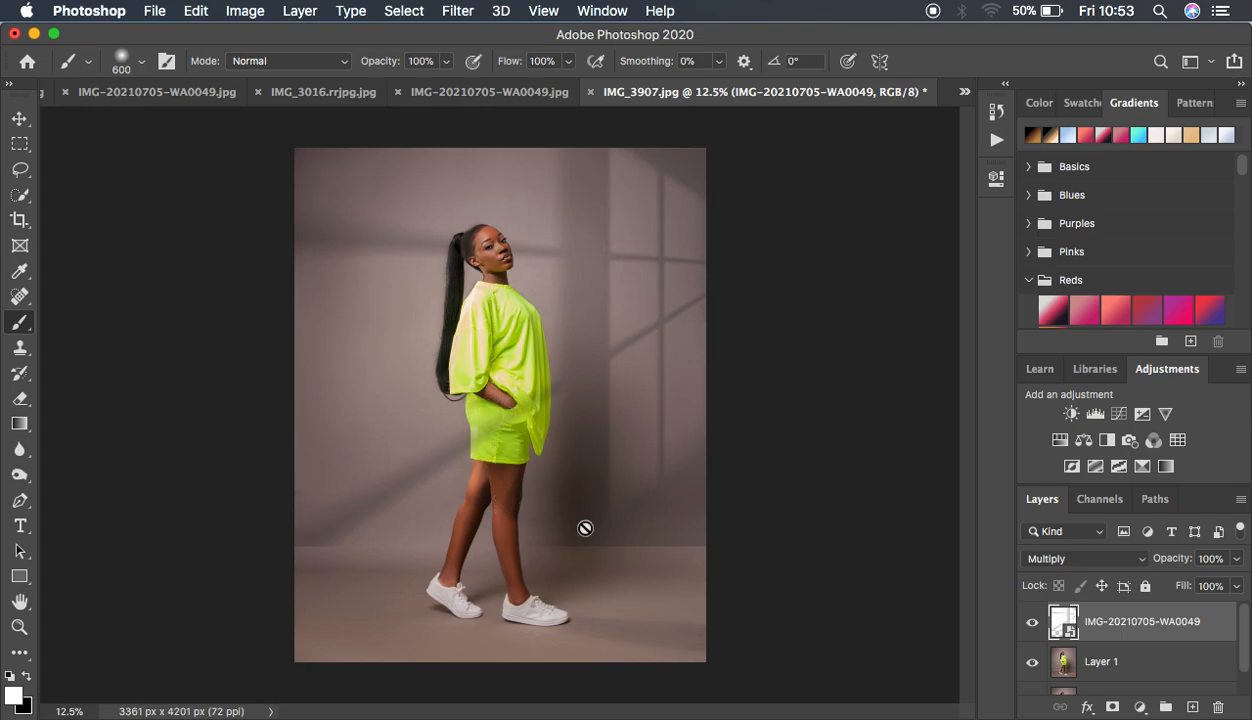
{"action": "left_click", "coordinate": [1113, 708]}
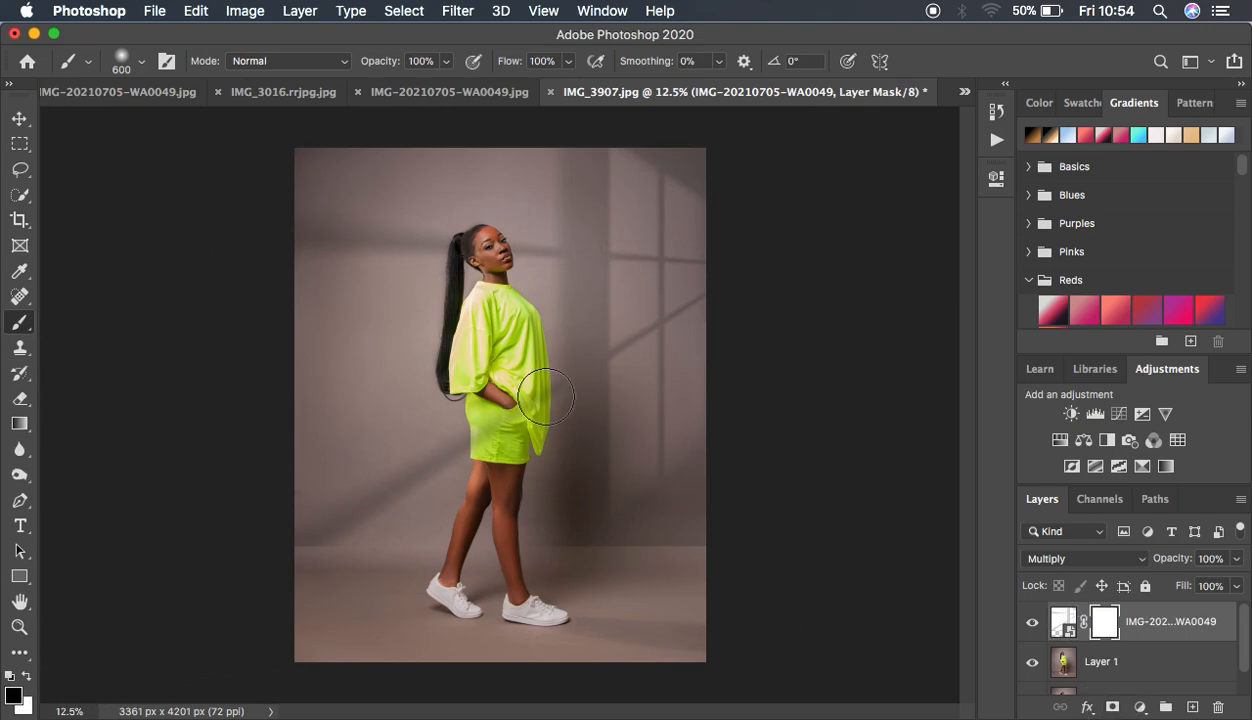
Step: Paint black on the mask with a soft 300 px brush over the woman and along the shadow's hard lower edge
{"action": "key", "text": "bracketleft"}
{"action": "key", "text": "bracketleft"}
{"action": "key", "text": "bracketleft"}
{"action": "mouse_move", "coordinate": [491, 383]}
{"action": "left_mouse_down"}
{"action": "mouse_move", "coordinate": [492, 424]}
{"action": "mouse_move", "coordinate": [489, 386]}
{"action": "mouse_move", "coordinate": [517, 380]}
{"action": "mouse_move", "coordinate": [533, 412]}
{"action": "mouse_move", "coordinate": [537, 363]}
{"action": "mouse_move", "coordinate": [492, 316]}
{"action": "mouse_move", "coordinate": [486, 253]}
{"action": "mouse_move", "coordinate": [497, 282]}
{"action": "mouse_move", "coordinate": [470, 246]}
{"action": "mouse_move", "coordinate": [495, 257]}
{"action": "mouse_move", "coordinate": [486, 391]}
{"action": "mouse_move", "coordinate": [510, 557]}
{"action": "mouse_move", "coordinate": [490, 505]}
{"action": "left_mouse_up"}
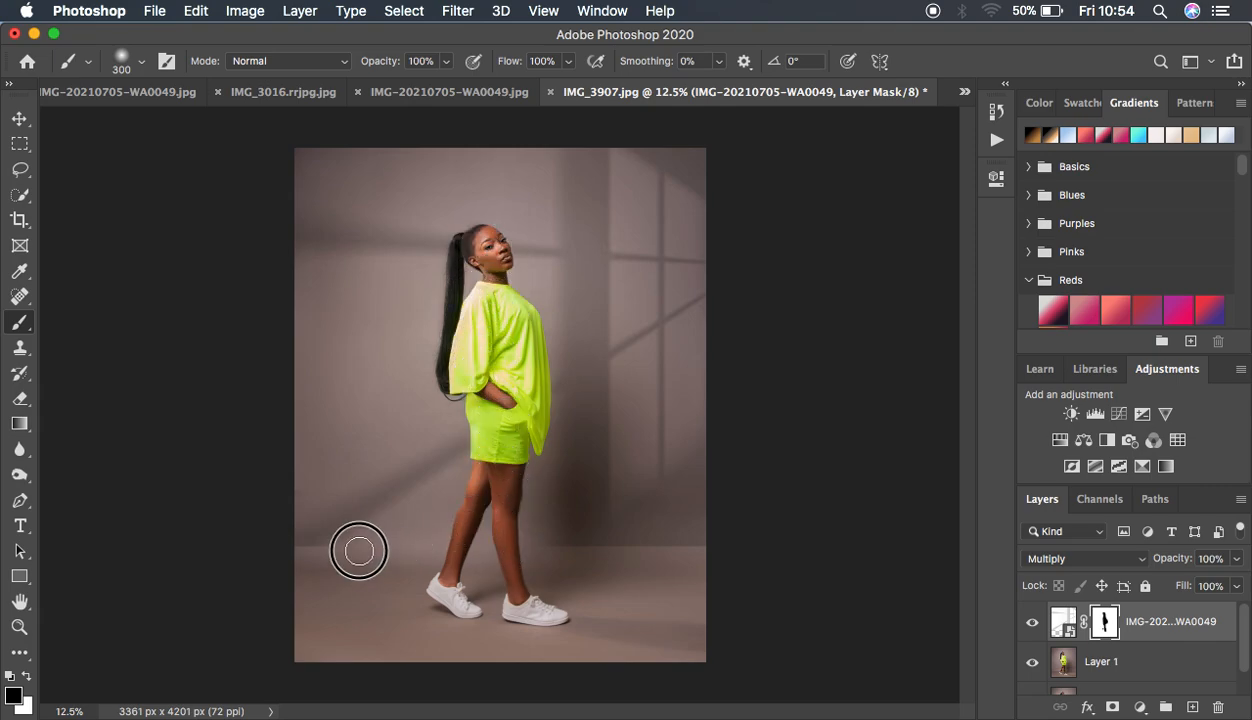
{"action": "mouse_move", "coordinate": [359, 551]}
{"action": "left_mouse_down"}
{"action": "mouse_move", "coordinate": [315, 545]}
{"action": "mouse_move", "coordinate": [680, 547]}
{"action": "left_mouse_up"}
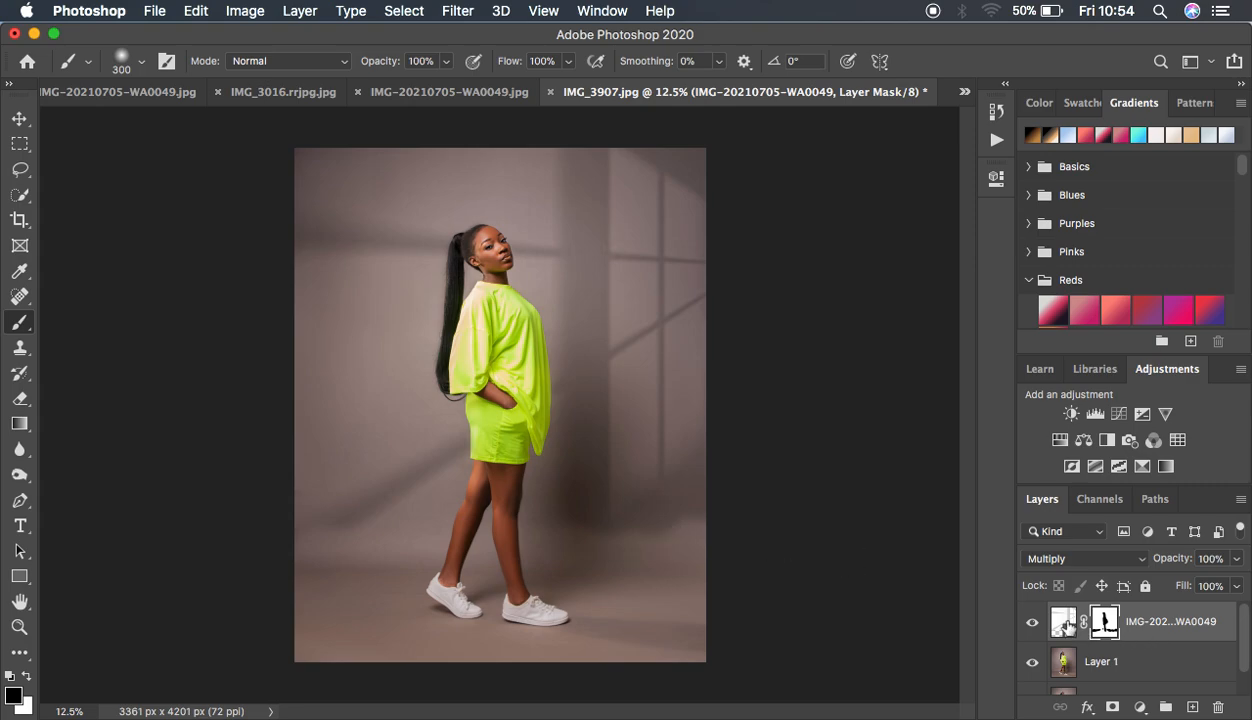
Step: Apply a Gaussian Blur with a 26.1-pixel radius to the window-shadow image itself, not its mask
{"action": "left_click", "coordinate": [1064, 623]}
{"action": "key", "text": "x"}
{"action": "left_click", "coordinate": [456, 12]}
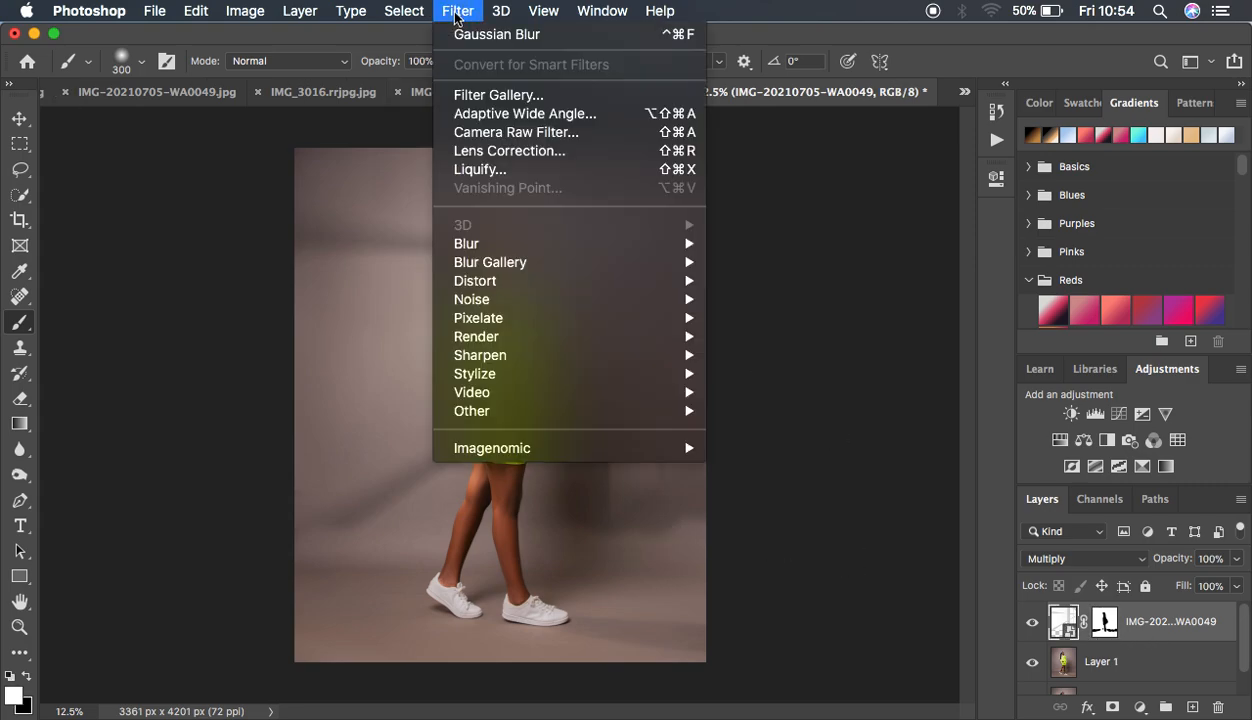
{"action": "mouse_move", "coordinate": [531, 246]}
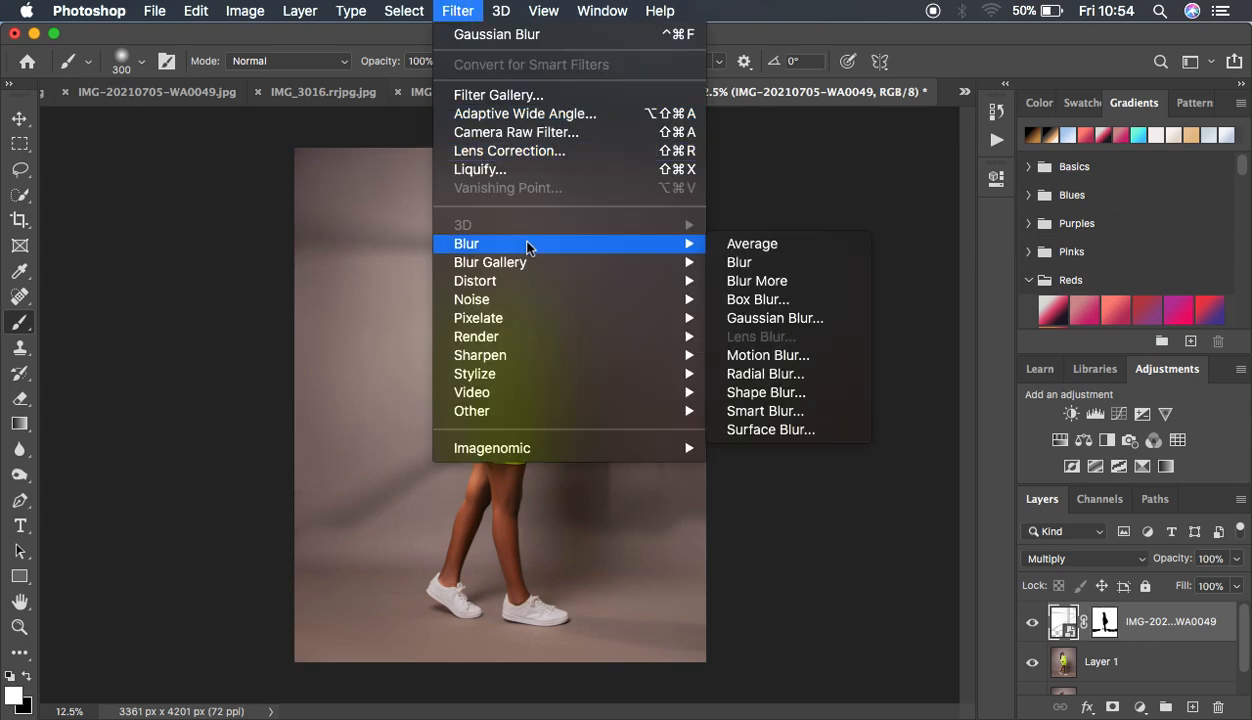
{"action": "left_click", "coordinate": [779, 318]}
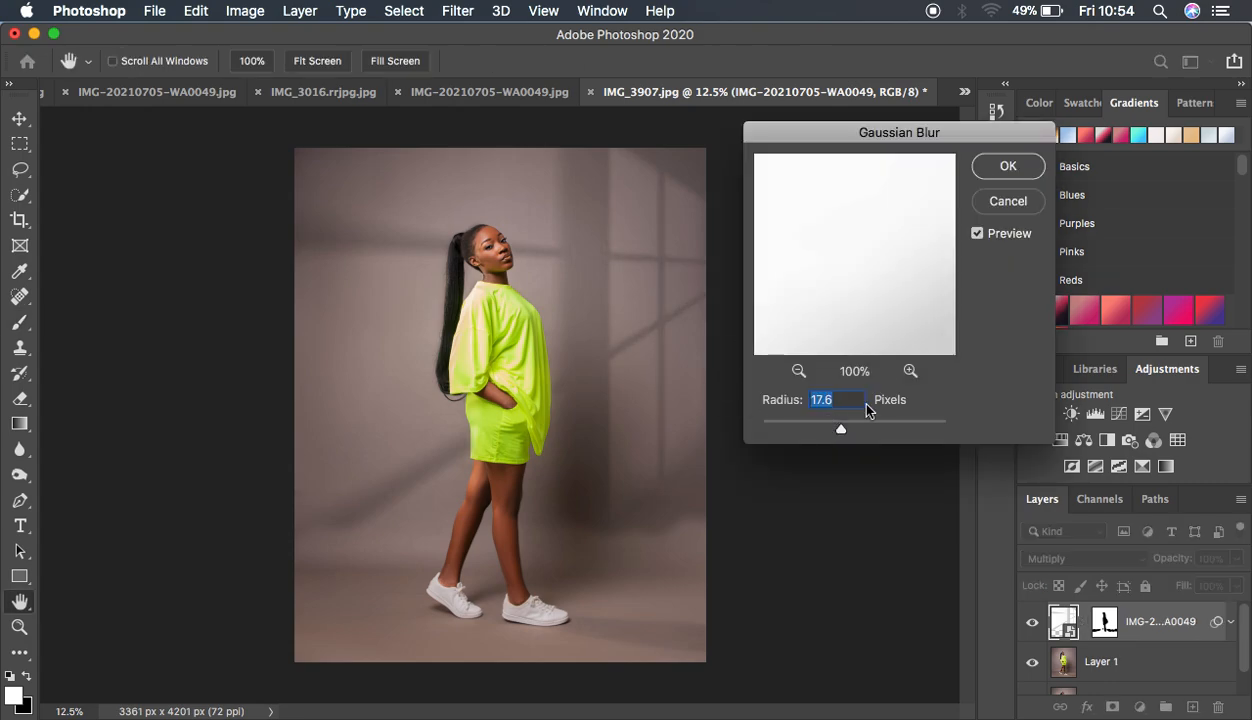
{"action": "left_click_drag", "start_coordinate": [851, 432], "coordinate": [847, 431]}
{"action": "left_click", "coordinate": [998, 167]}
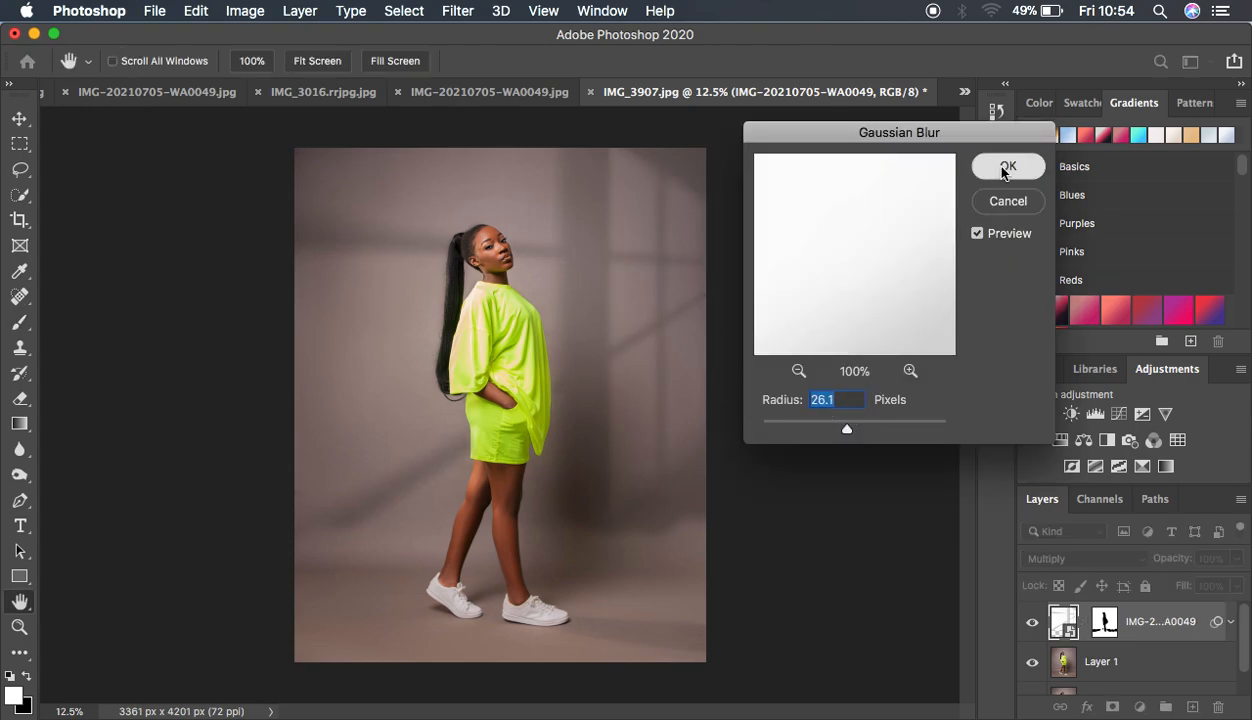